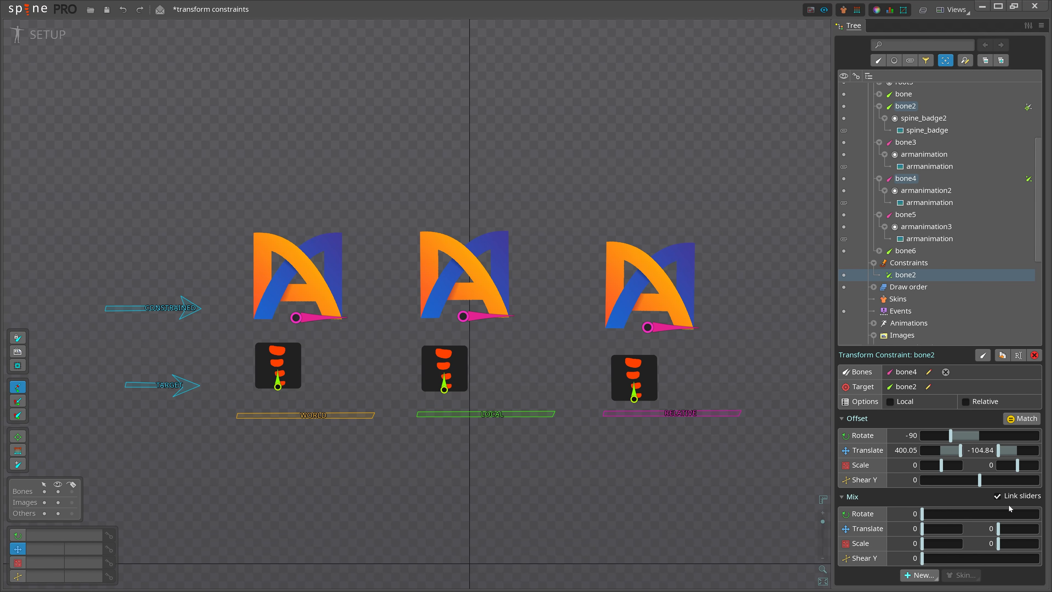
Step: Set all linked mix values of the bone2 transform constraint to 100 and test it by moving its target bone
left_click_drag(1018, 512, 1042, 513)
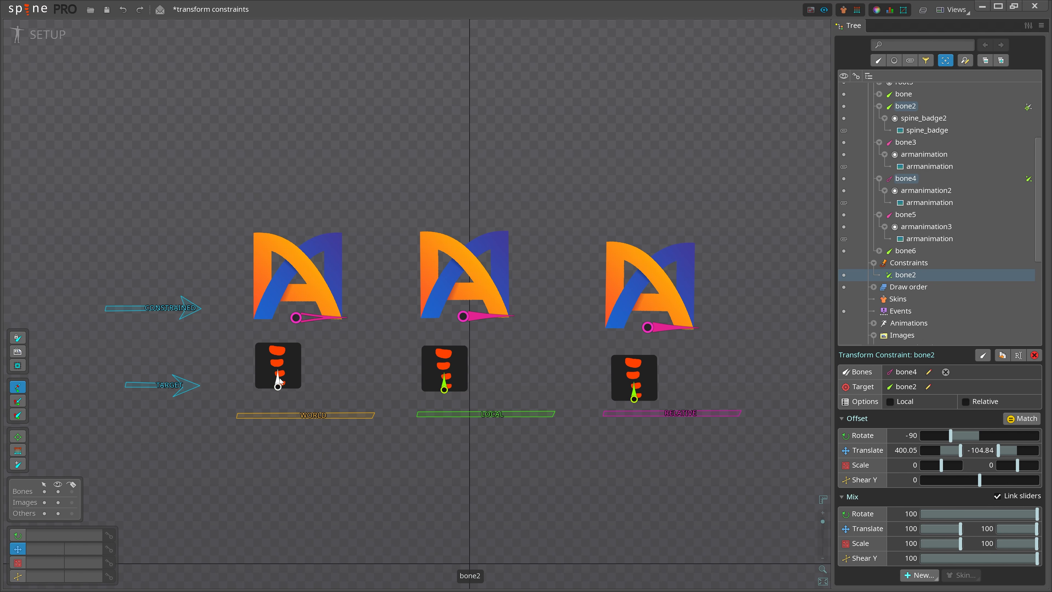
left_click_drag(283, 377, 407, 517)
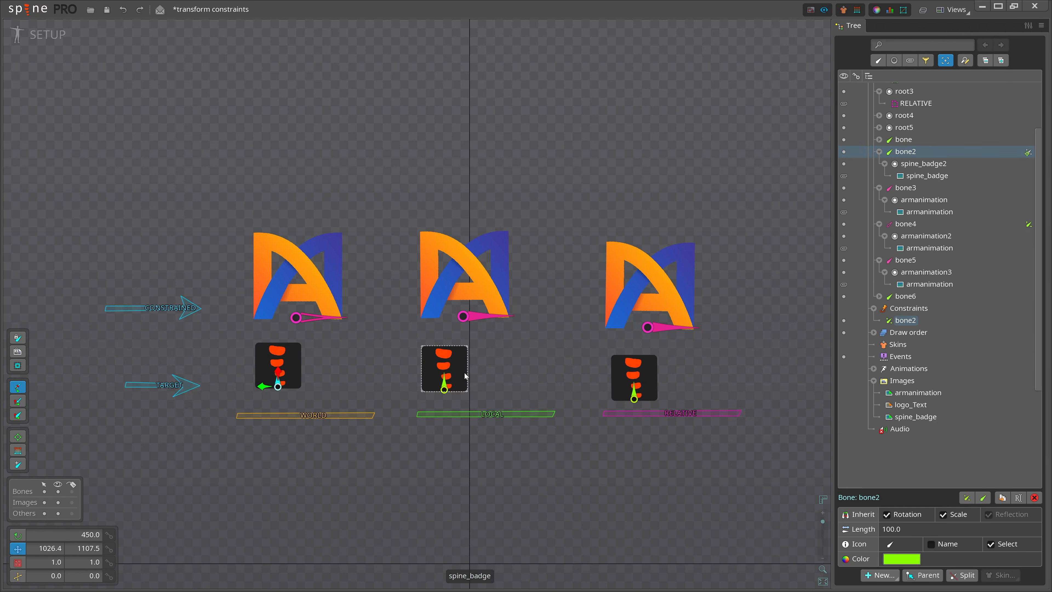
Step: Create a transform constraint named bone6 on the Local column's bone5, with bone6 as its target
left_click(477, 317)
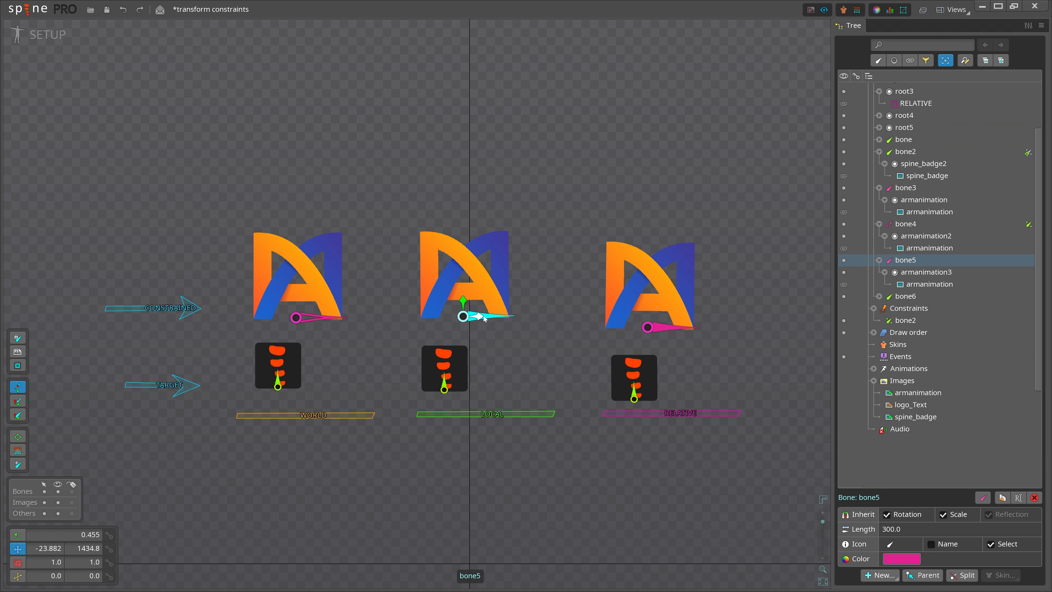
left_click(880, 576)
left_click(895, 557)
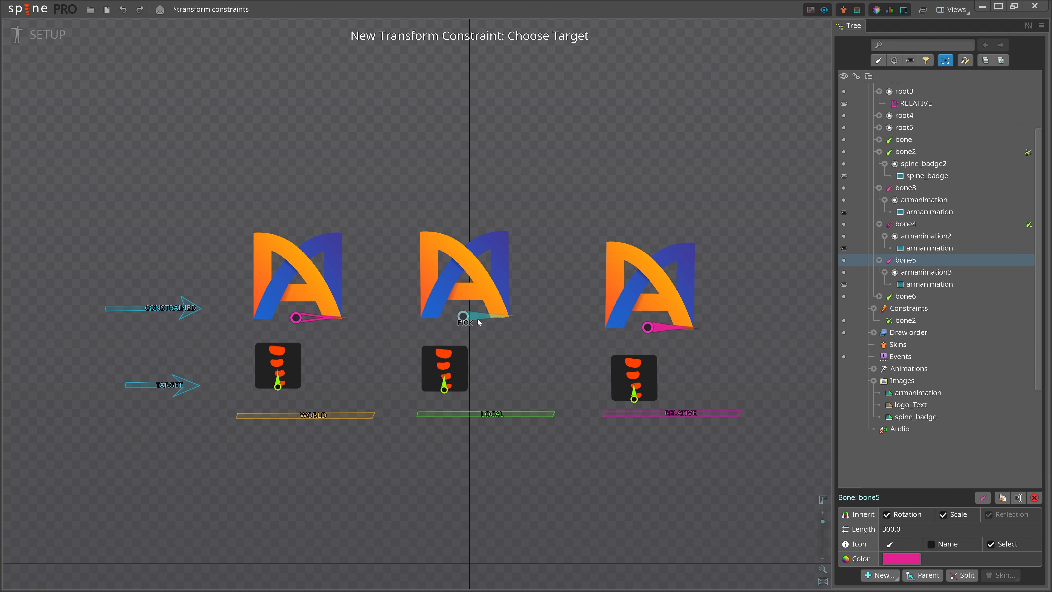
left_click(478, 319)
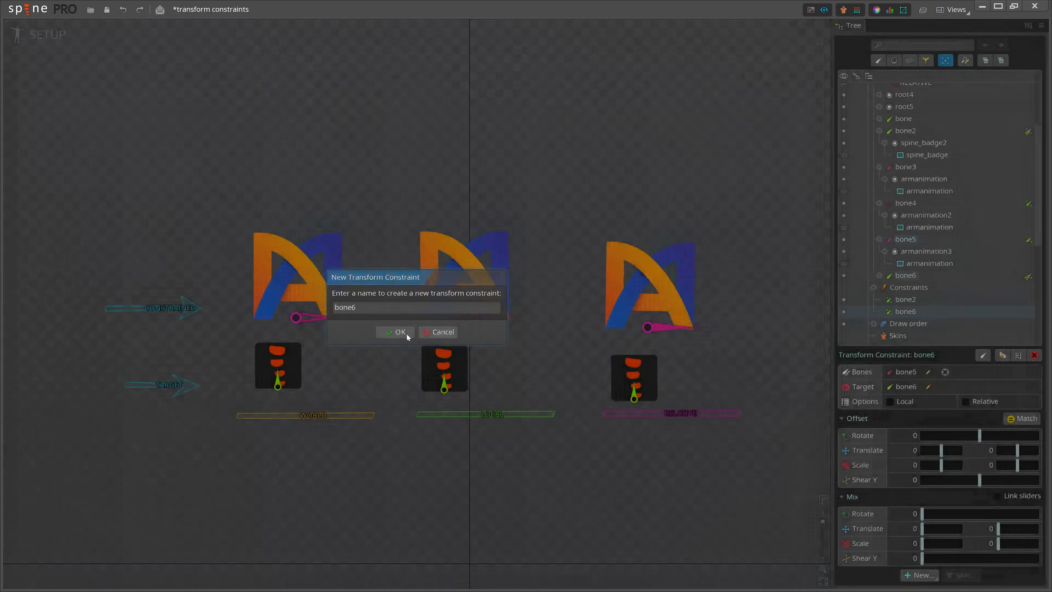
left_click(397, 332)
Step: Match the bone6 constraint's offset to the current pose, link its mix sliders and set all mix values to 100
left_click(1022, 418)
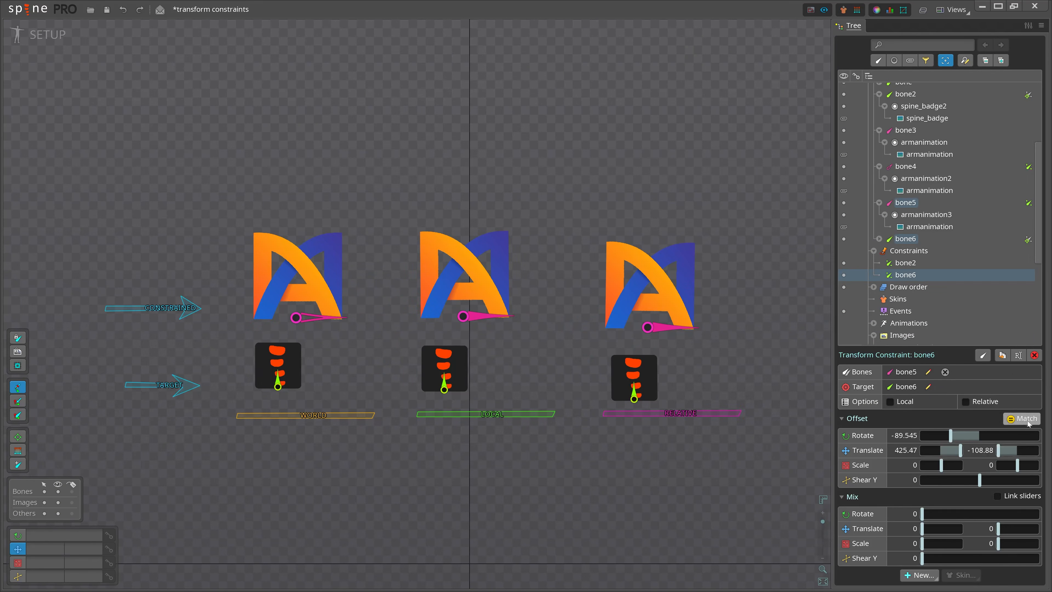
left_click(1029, 498)
left_click(1039, 514)
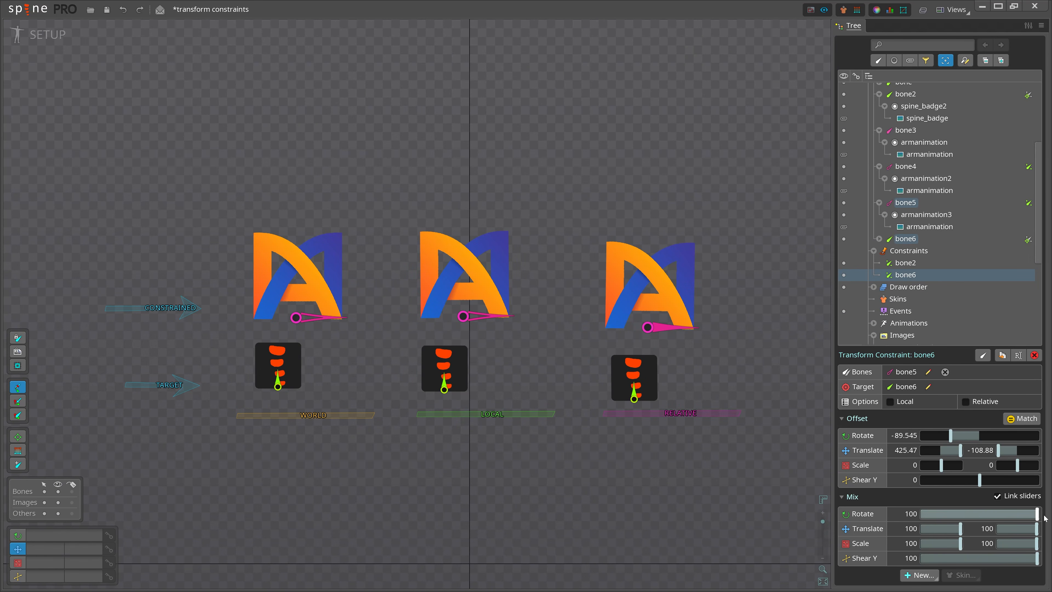
Step: Switch the bone6 constraint to Local and match its offset again at mix 0, restoring all mix values to 100
left_click_drag(622, 460, 598, 472)
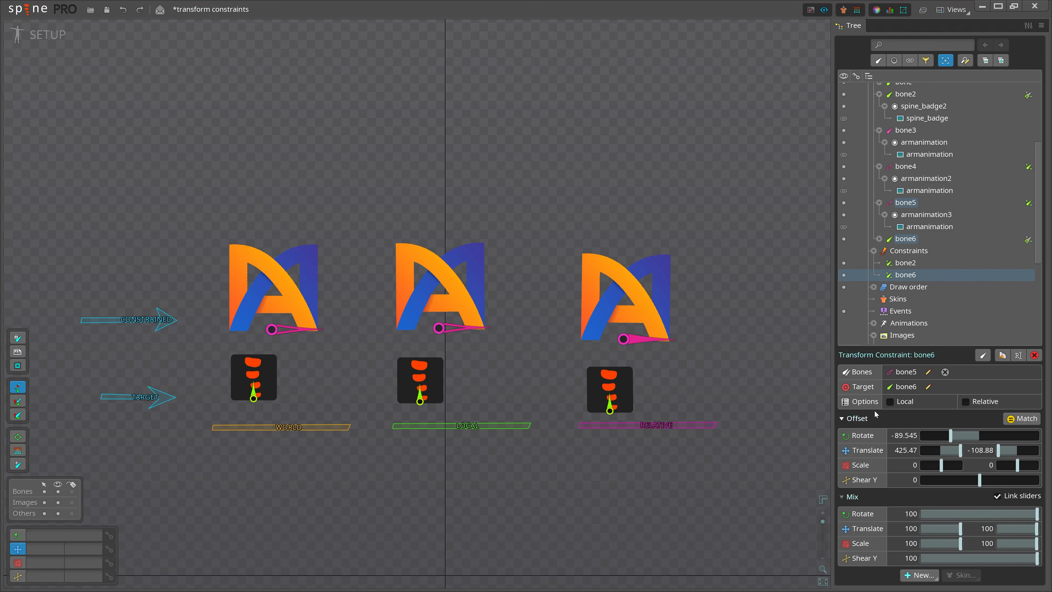
left_click(902, 403)
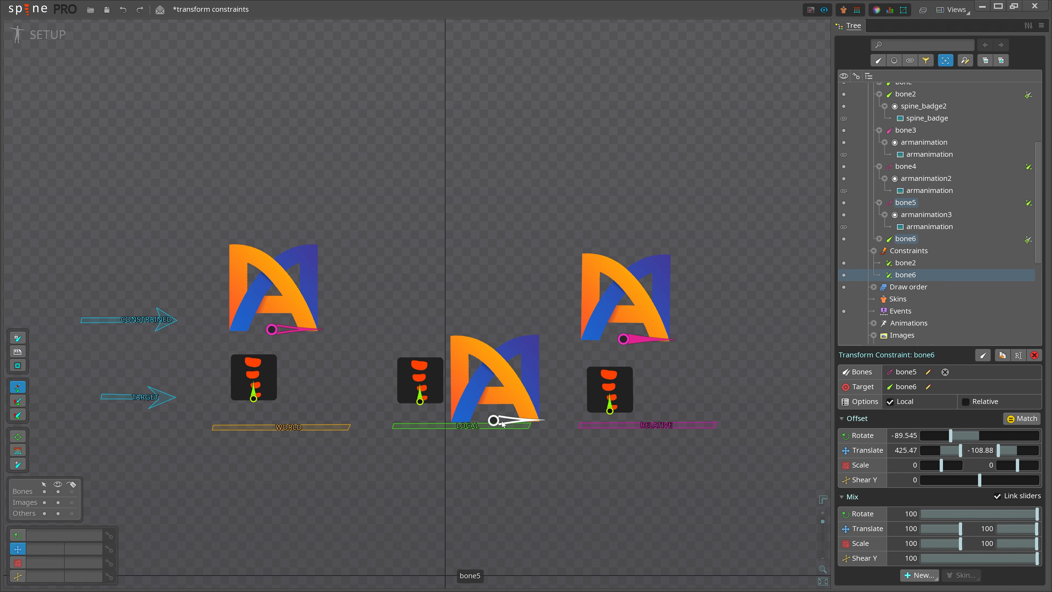
left_click(905, 275)
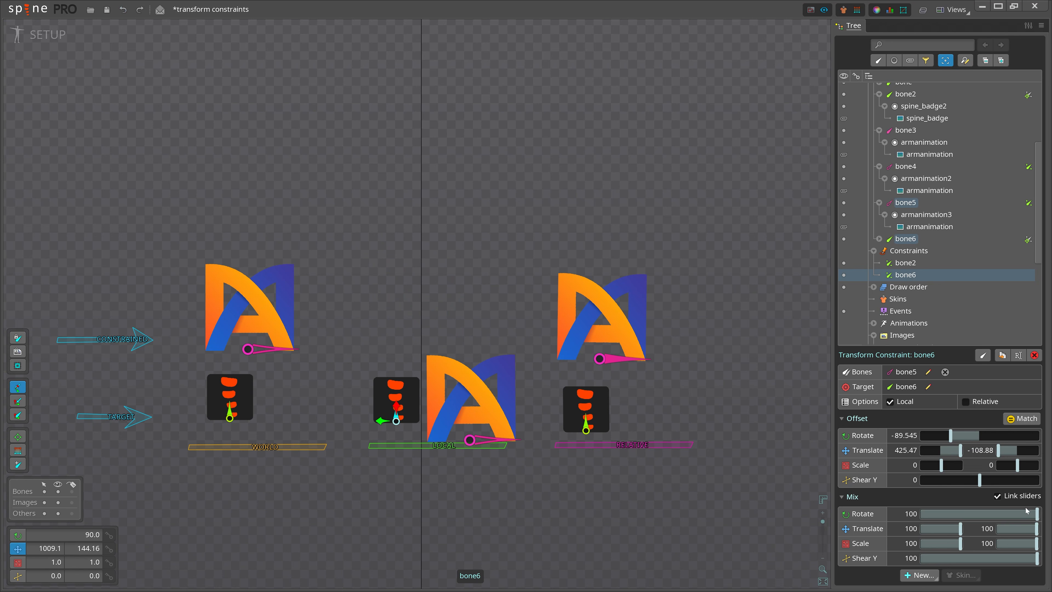
left_click_drag(1027, 512, 925, 526)
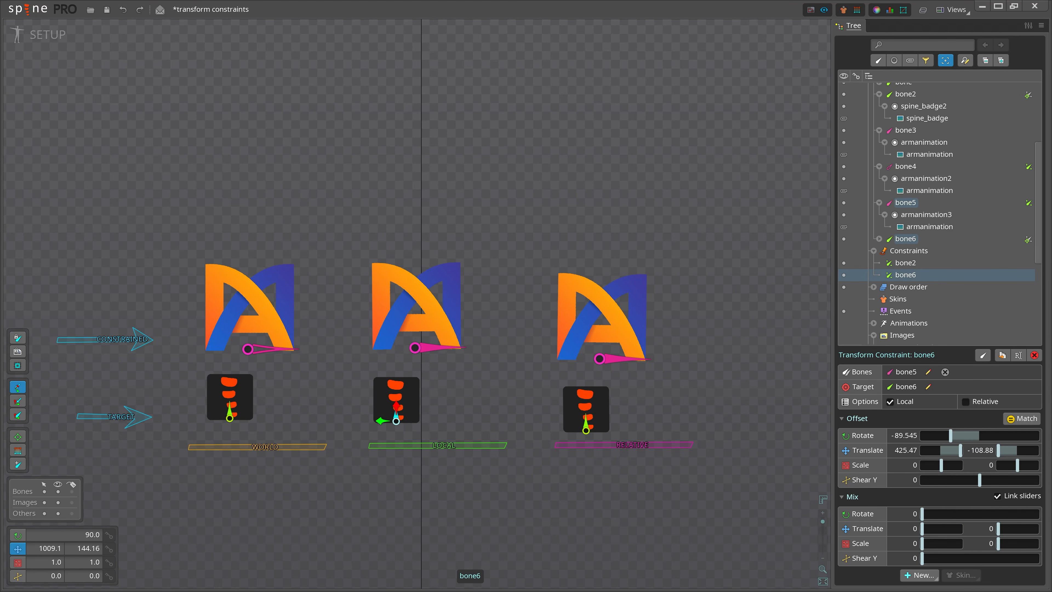
left_click(1039, 419)
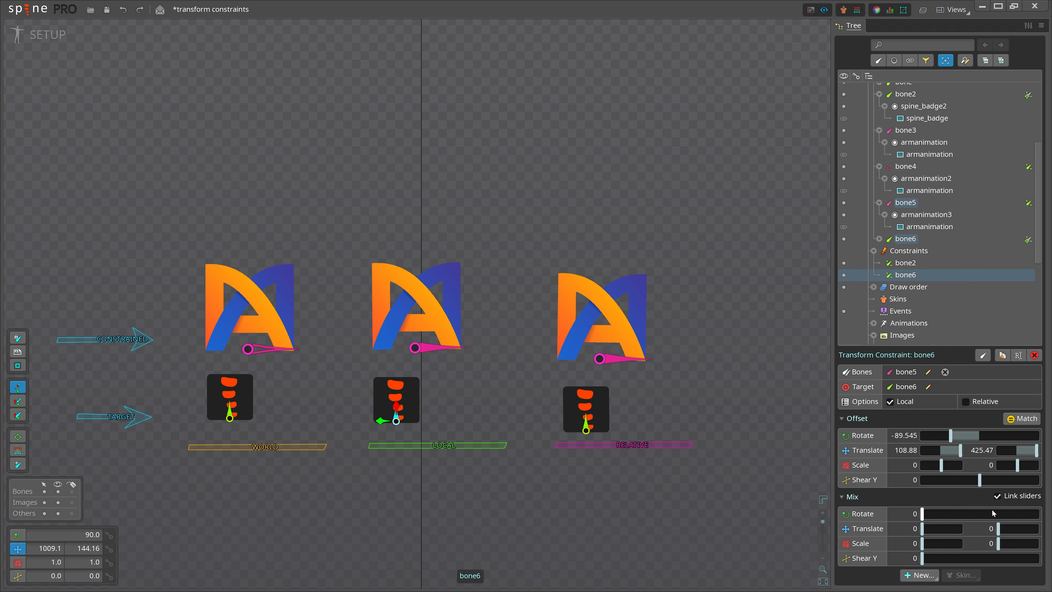
left_click_drag(993, 513, 1039, 514)
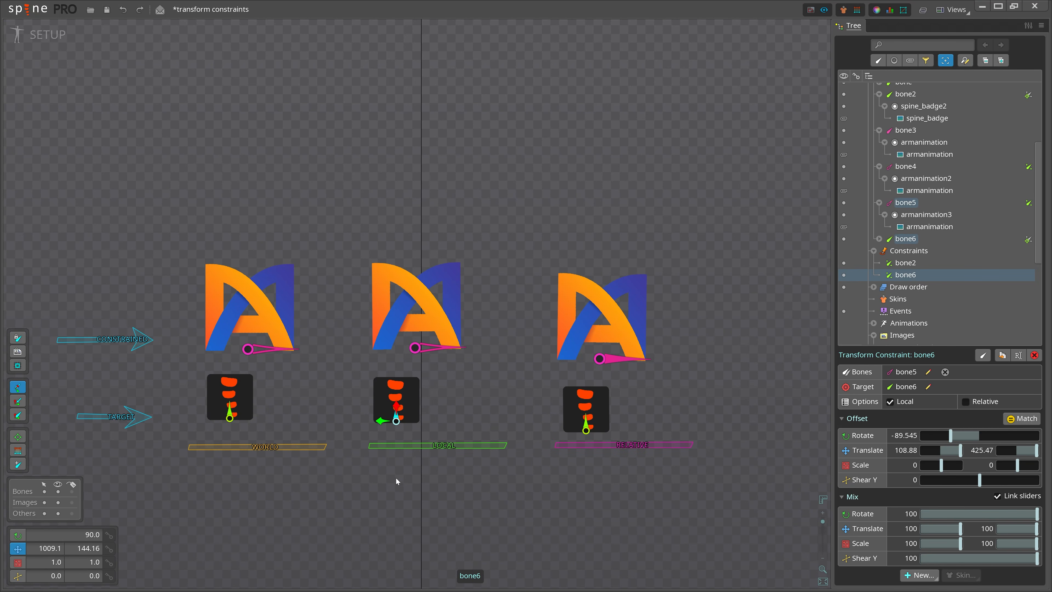
Step: Try moving and rotating the World and Local target bones, bone2 and bone6, together
left_click_drag(270, 365, 531, 427)
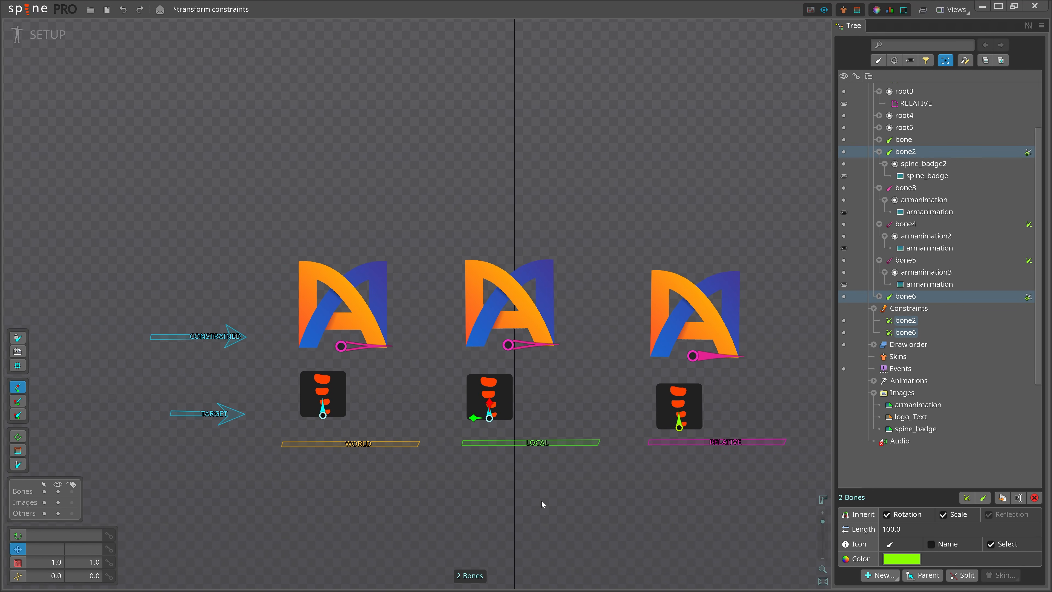
left_click_drag(509, 500, 463, 466)
mouse_move(568, 395)
left_mouse_down()
mouse_move(554, 396)
mouse_move(563, 400)
left_mouse_up()
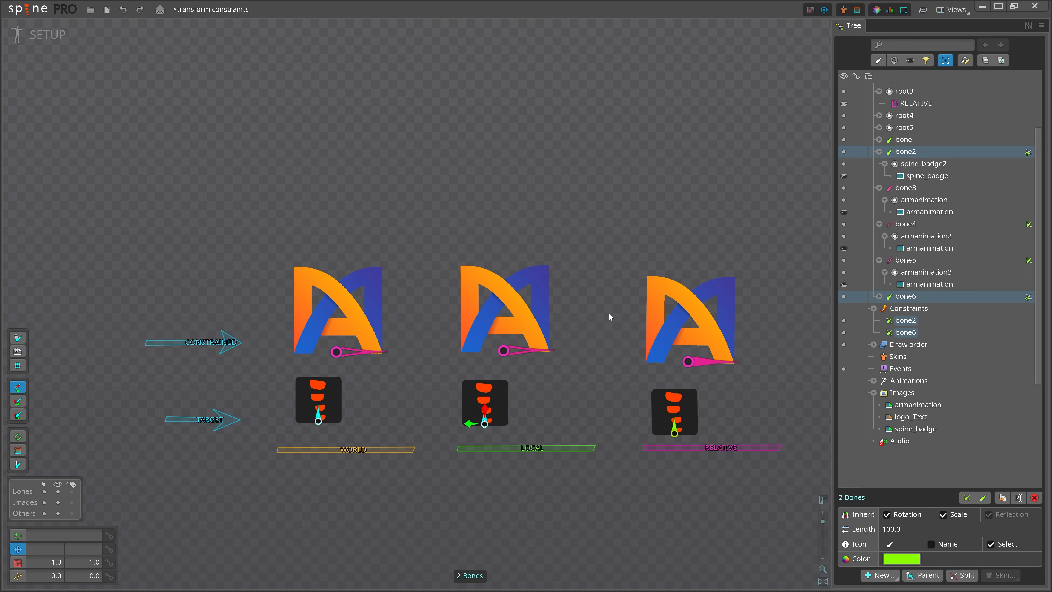
key("c")
left_click_drag(608, 275, 327, 404)
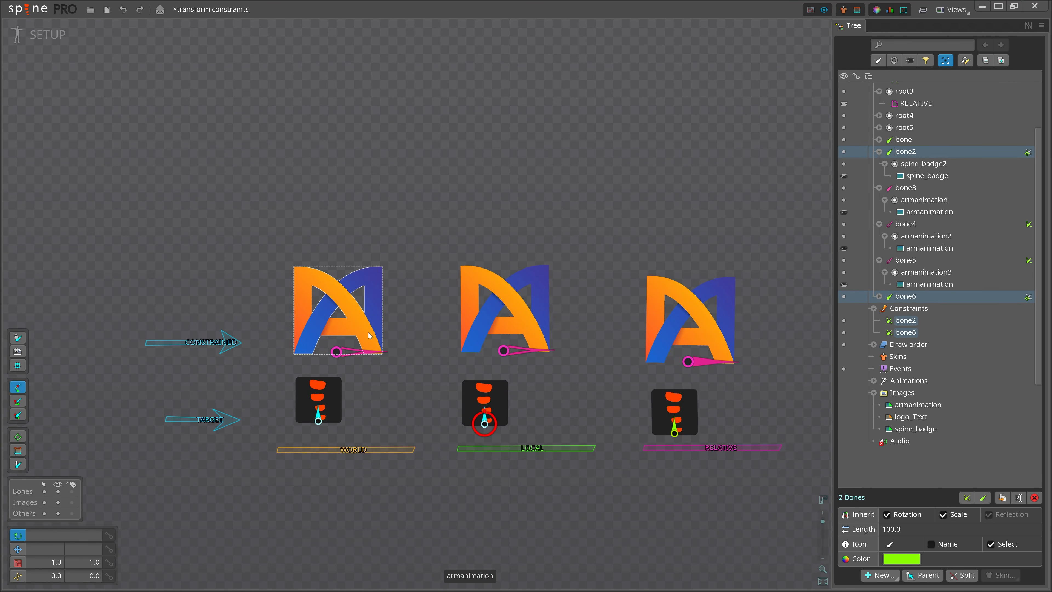
left_click(317, 398)
scroll(323, 405, "up", 2)
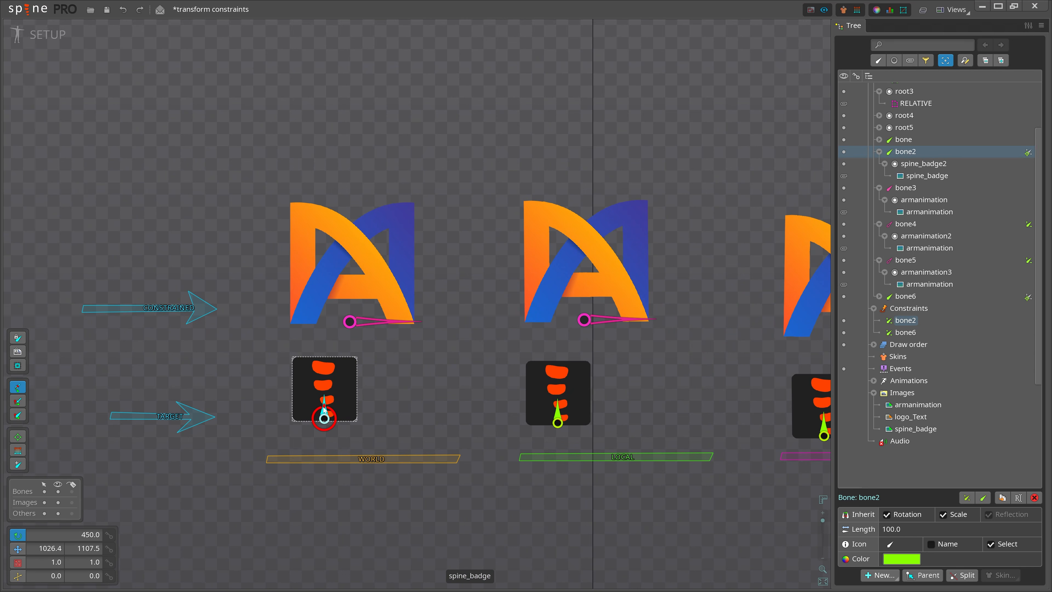
Step: Try rotating the World target bone2 to test constrained bone4, and undo the rotation
left_click(362, 325)
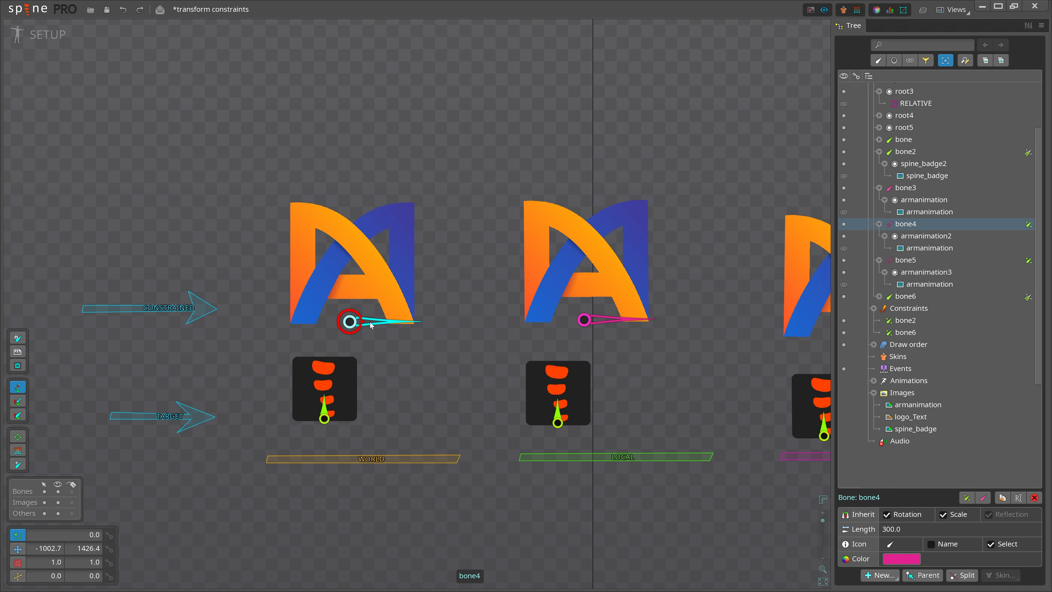
scroll(378, 339, "down", 2)
scroll(268, 289, "up", 2)
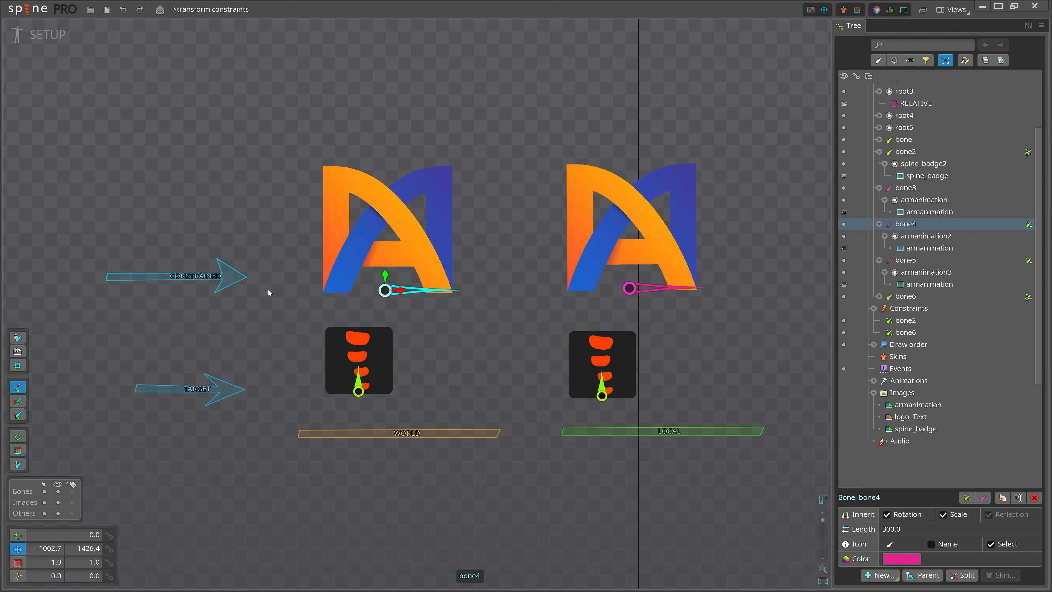
left_click(359, 390)
key("c")
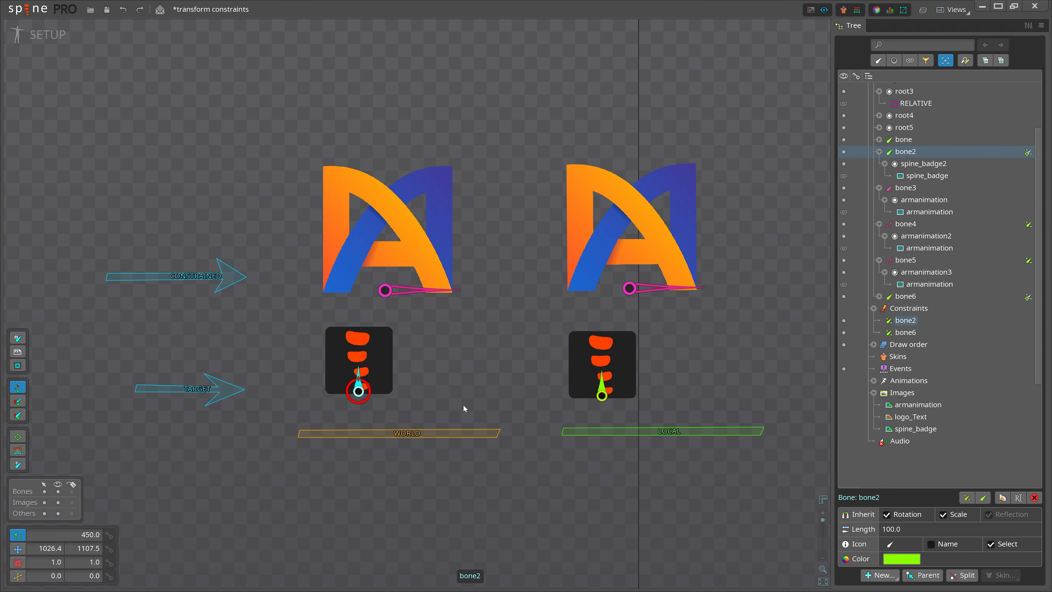
left_click_drag(463, 409, 451, 504)
key("ctrl+z")
Step: Open the transform constraint on bone4 and set its linked mix values to 40
left_click_drag(404, 298, 393, 326)
left_click(406, 320)
key("v")
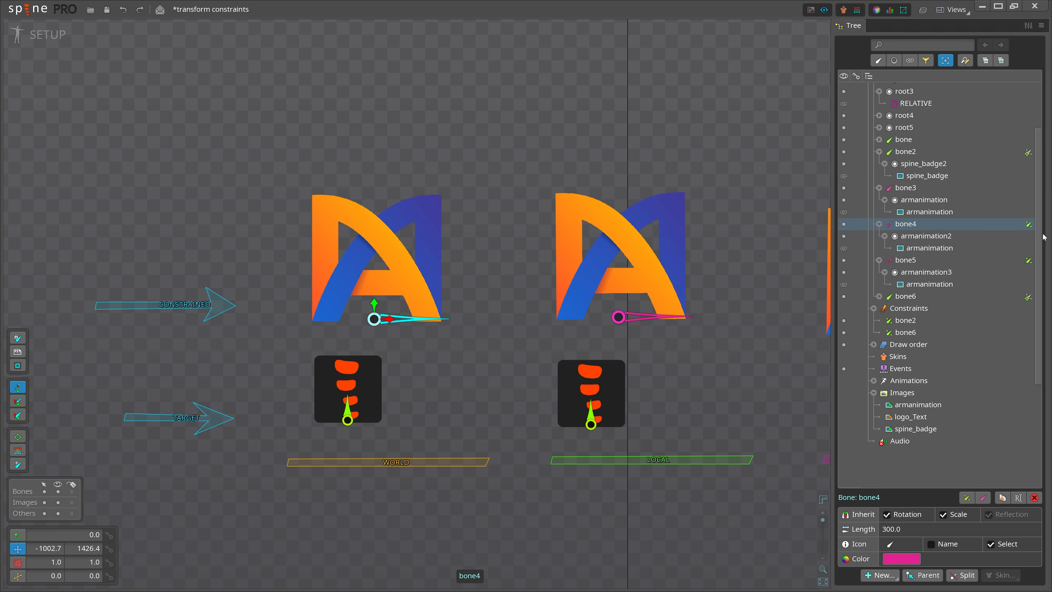
mouse_move(1029, 225)
scroll(1029, 225, "down", 2)
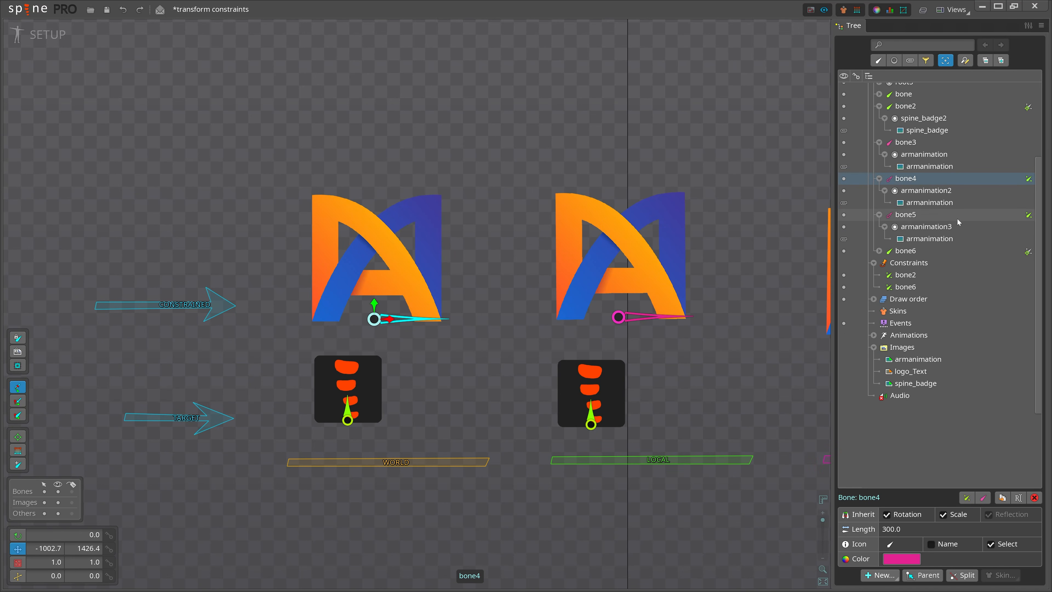
left_click(1029, 180)
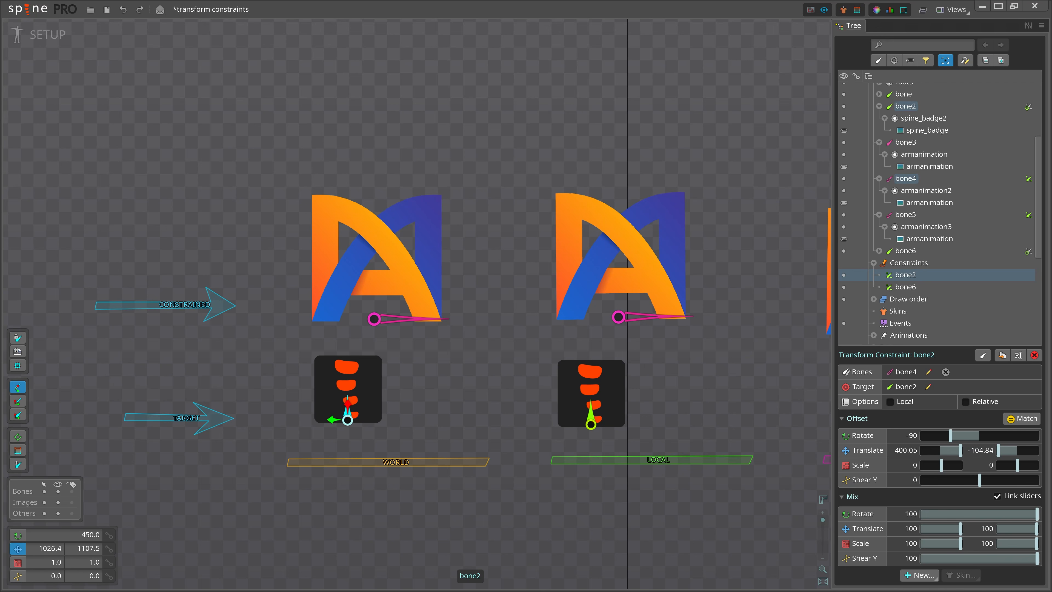
left_click_drag(974, 515, 969, 516)
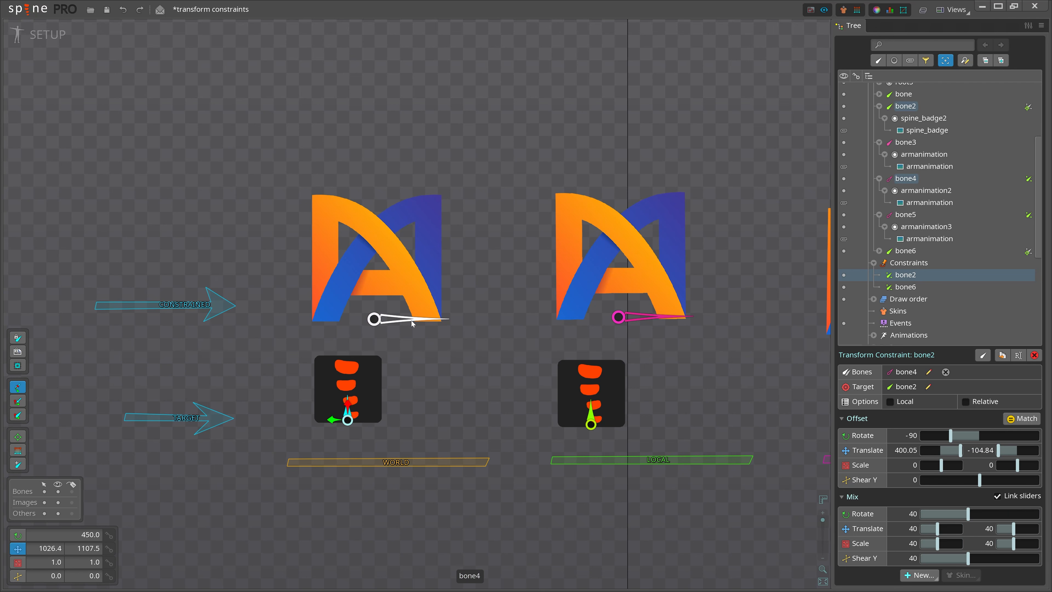
Step: Try rotating the Local target bone6 to test constrained bone5, and undo the rotation
left_click_drag(410, 319, 538, 427)
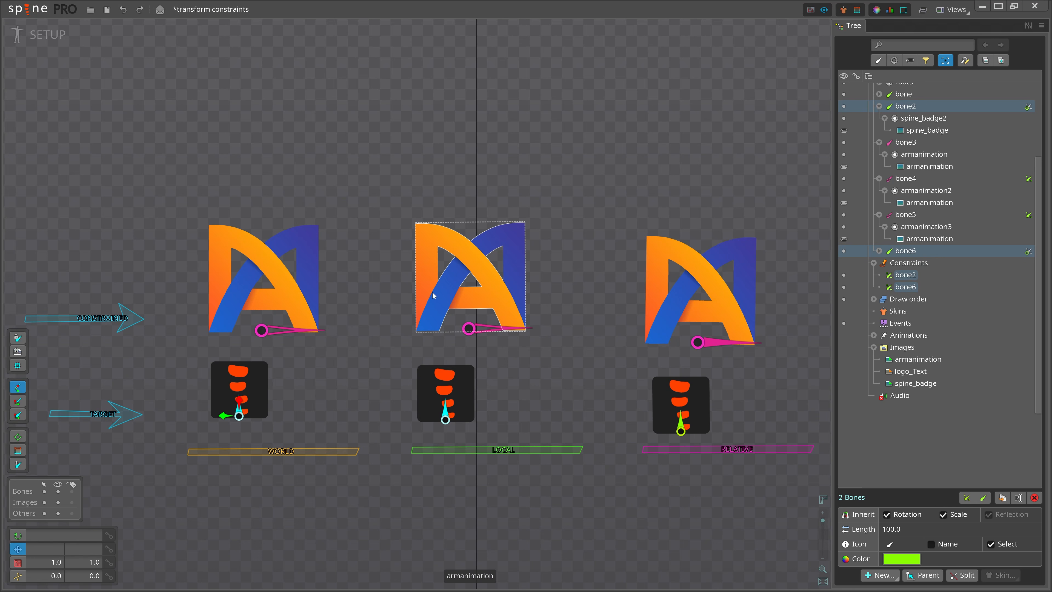
left_click(477, 328)
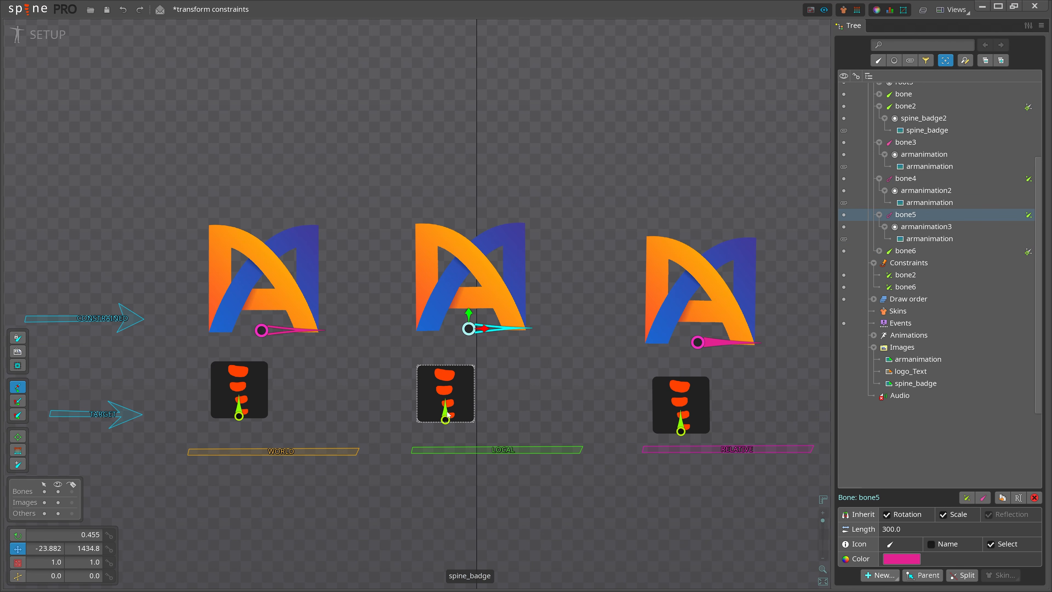
left_click(445, 397)
left_click_drag(568, 410, 457, 342)
key("ctrl+z")
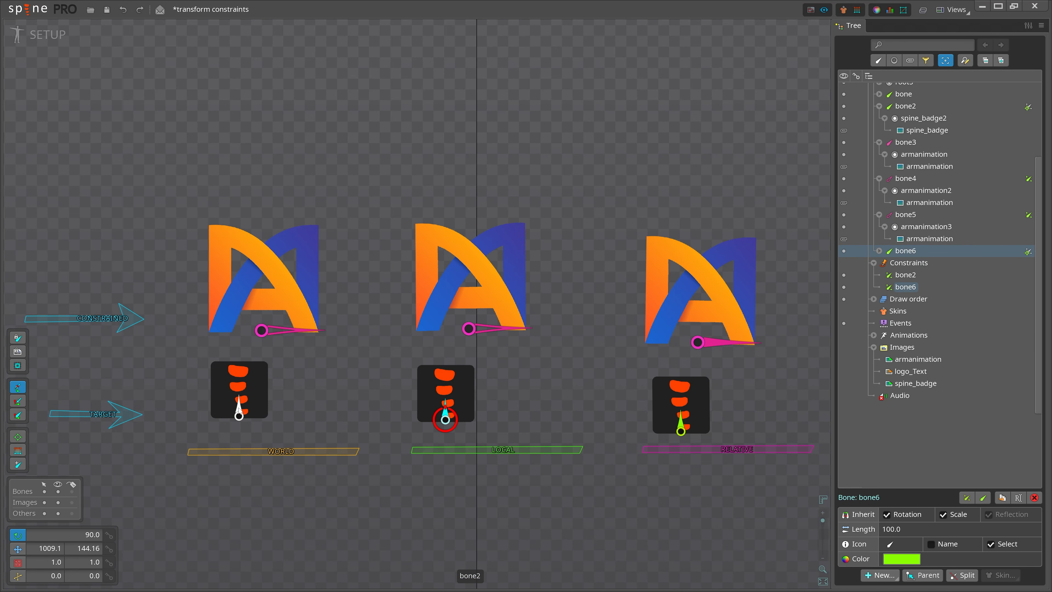
Step: Try rotating the World target bone2 alone, undo it, and test it together with the Local target bone6
left_click_drag(236, 407, 179, 408)
key("ctrl+z")
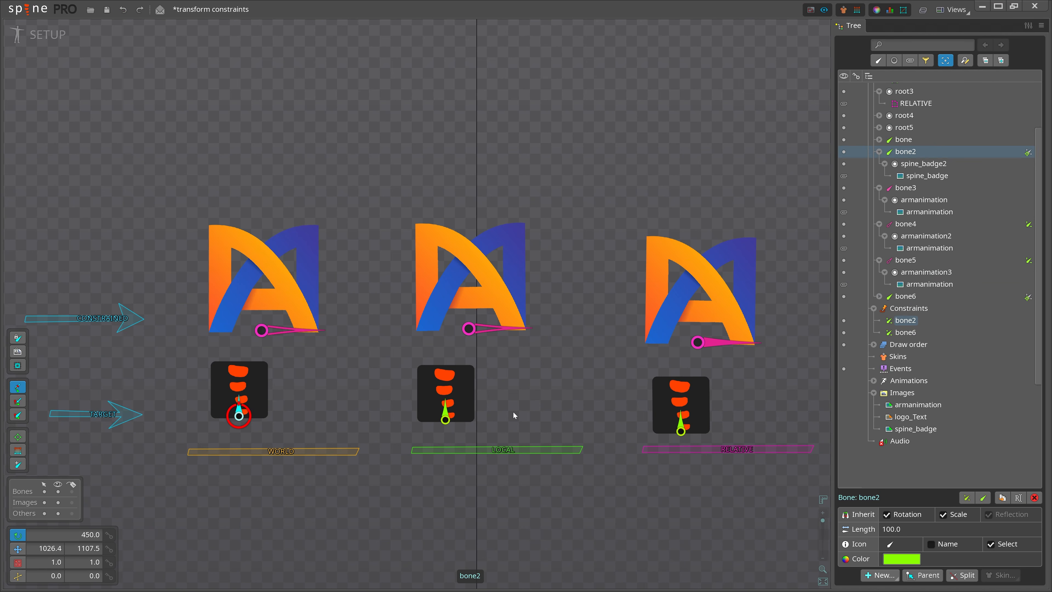
left_click(445, 415, "ctrl")
left_click_drag(521, 426, 475, 335)
left_click(484, 330)
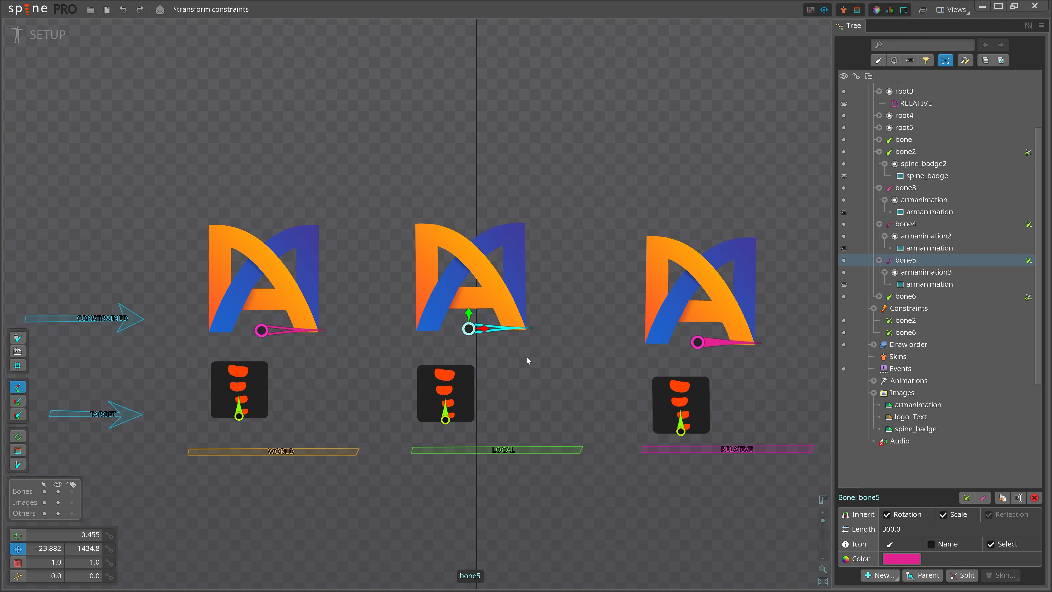
Step: Select the Relative column's bone3 together with its target bone to compare the pair
left_click(715, 343)
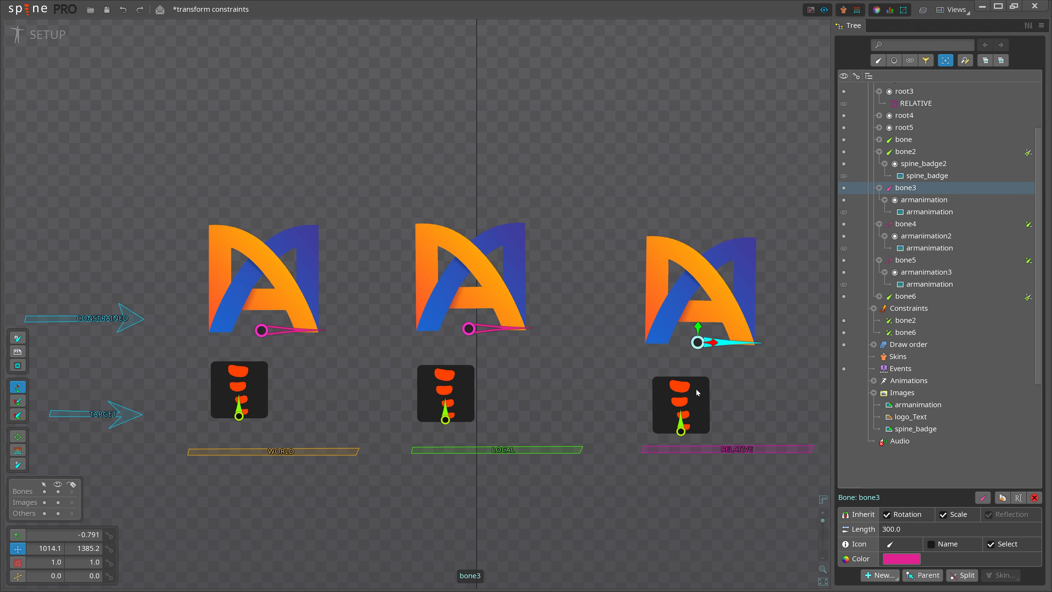
left_click(681, 430, "ctrl")
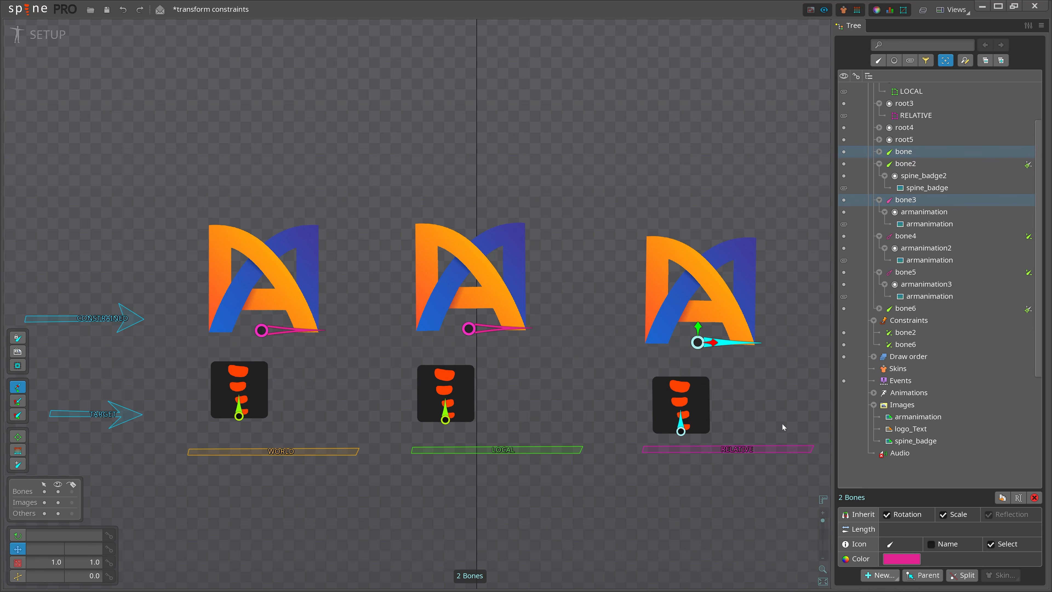
left_click_drag(783, 424, 658, 406)
Step: Try rotating the Relative target bone to about 40 degrees on its own, and undo the rotation
left_click(639, 434)
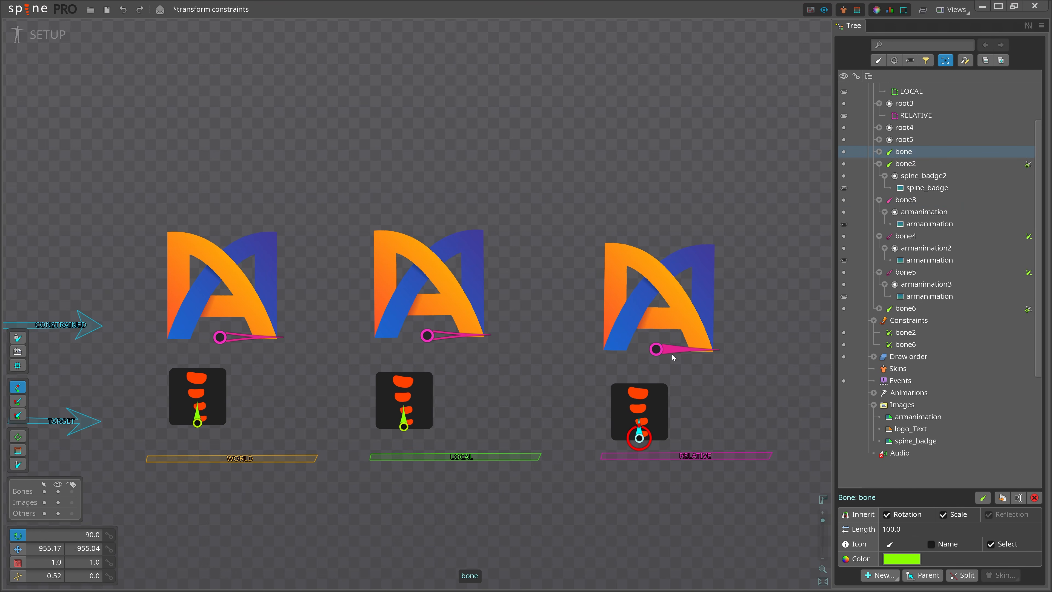
left_click(656, 350)
left_click(639, 434)
left_click_drag(690, 387, 762, 468)
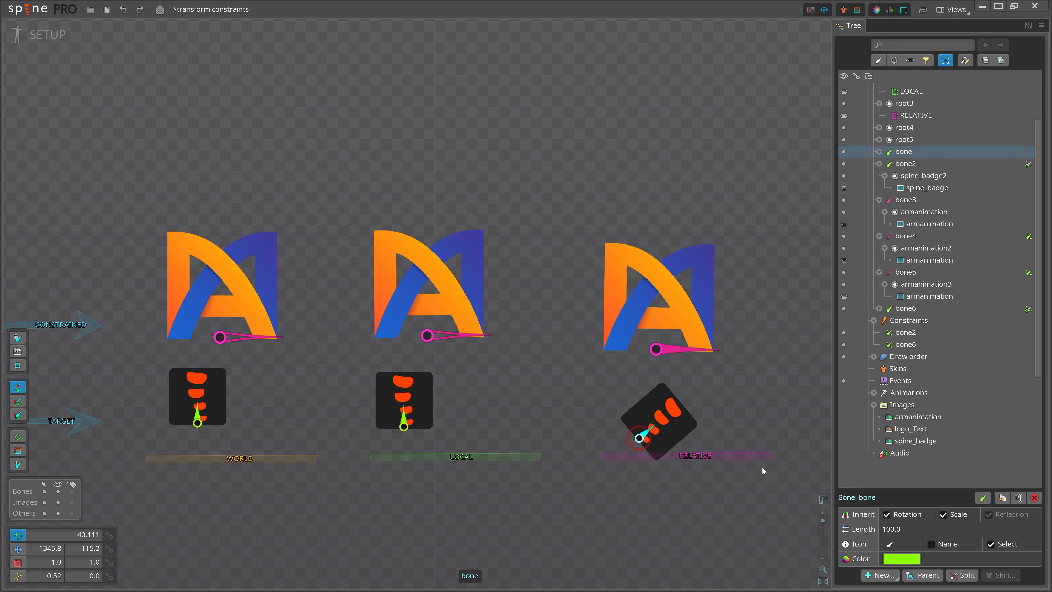
key("ctrl+z")
key("ctrl+z")
key("ctrl+shift+z")
Step: Try moving the Relative target bone and bone3 as a combined selection
key("space")
left_click_drag(641, 420, 705, 443)
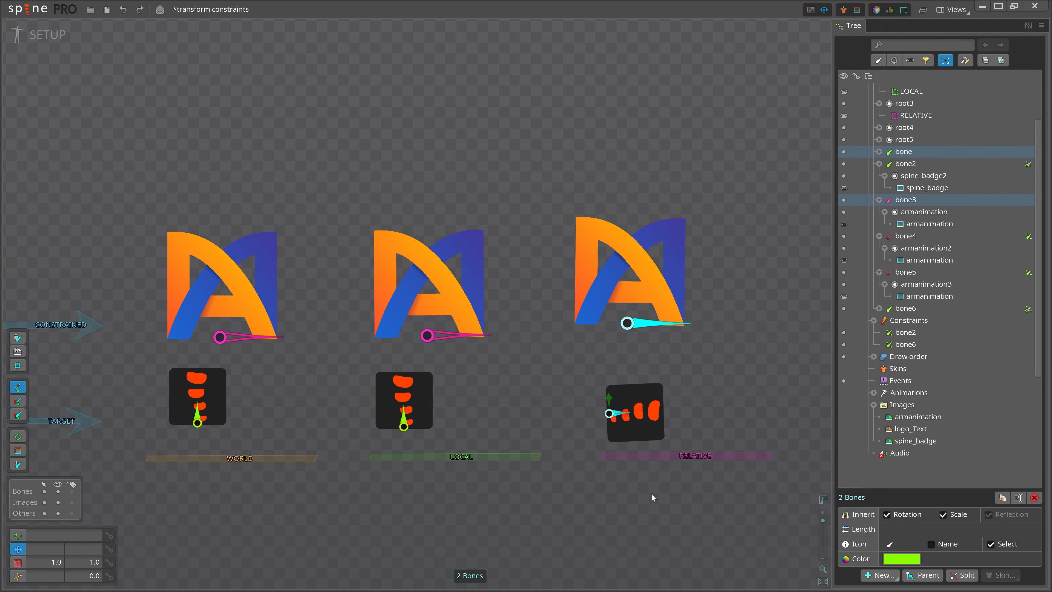
left_click_drag(652, 495, 702, 469)
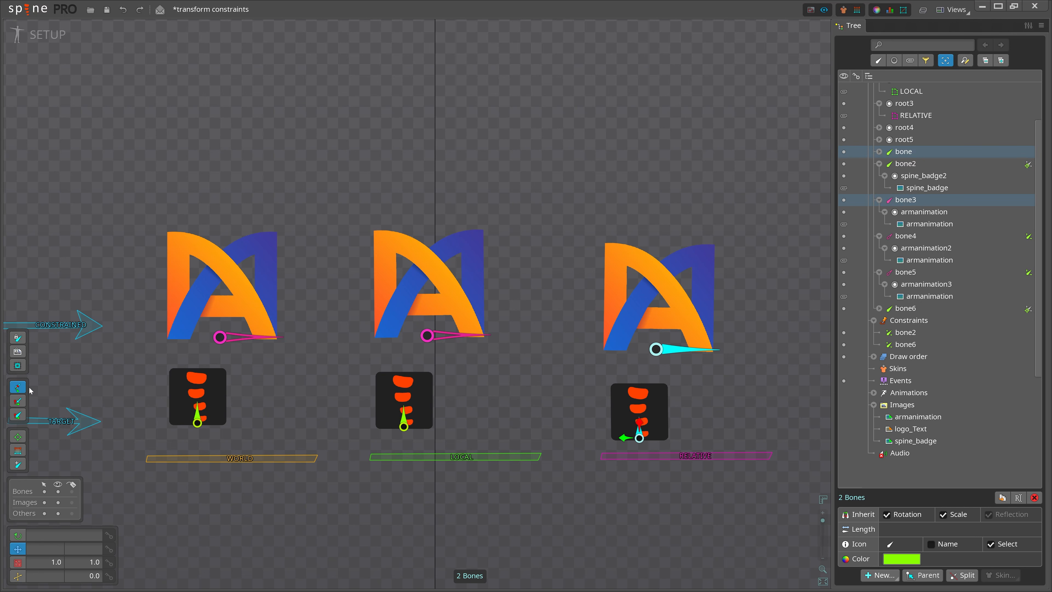
Step: Try moving the Relative target bone and bone3 together, undo the move, and switch to the Local target bone6
left_click_drag(677, 510, 707, 473)
key("ctrl+z")
left_click_drag(400, 427, 405, 402)
key("ctrl+z")
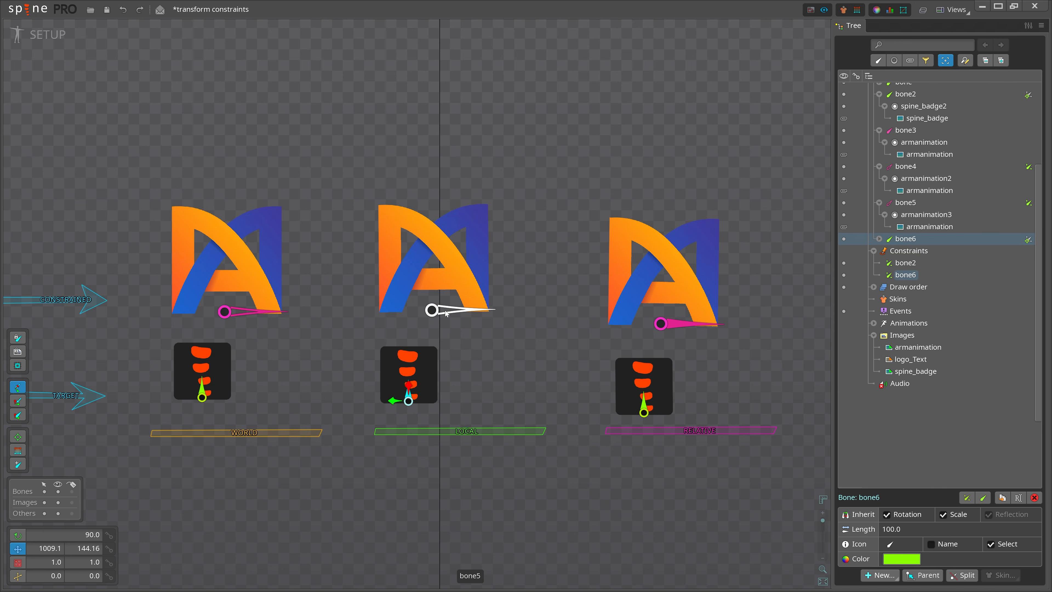
Step: Select the Local column's bone5 together with its target bone6 to compare how the pair transforms
left_click(433, 309)
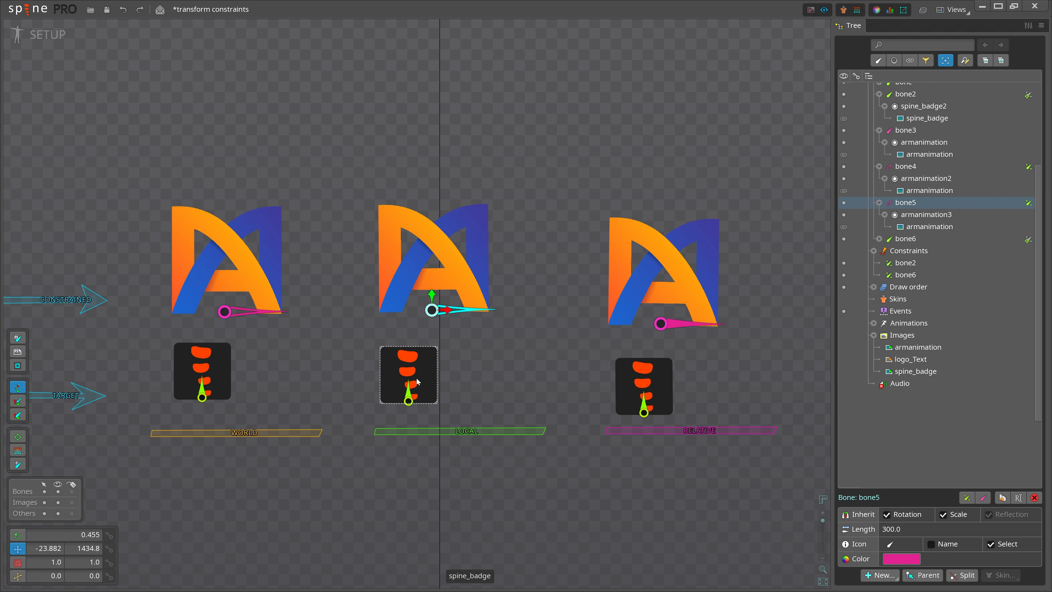
left_click(409, 393)
left_click(449, 312, "ctrl")
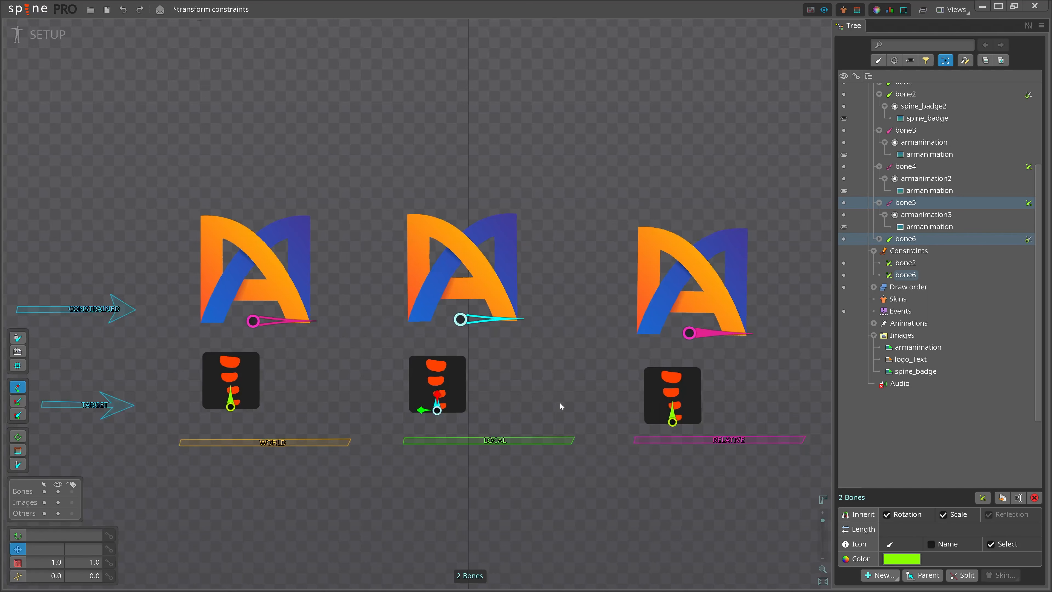
left_click_drag(529, 393, 559, 392)
key("ctrl+z")
scroll(1000, 157, "up", 5)
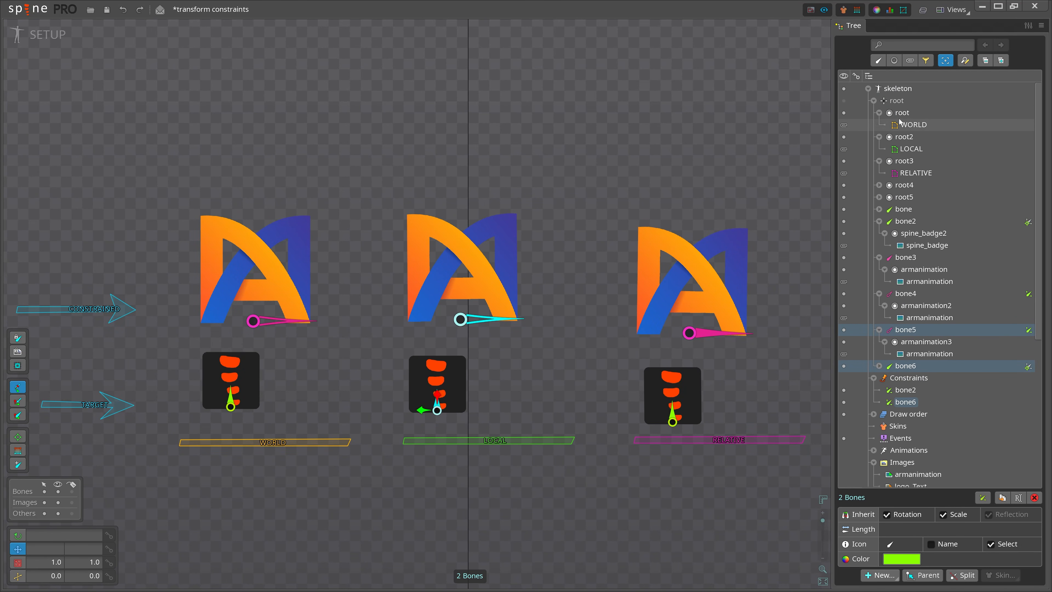
Step: Create two new bones under the root, one beside the Local target badge and one beside the Local logo
left_click(897, 102)
left_click_drag(460, 363, 480, 355)
key("n")
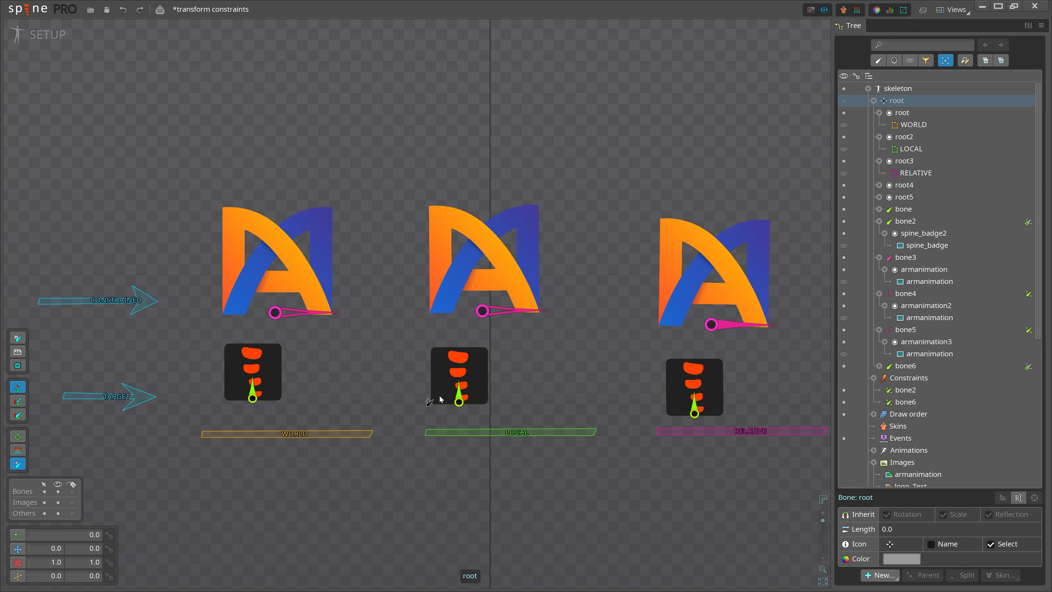
left_click(410, 402)
left_click(417, 321)
Step: Parent the Local target bone6 to bone7 and the constrained bone5 to bone8
left_click(460, 394)
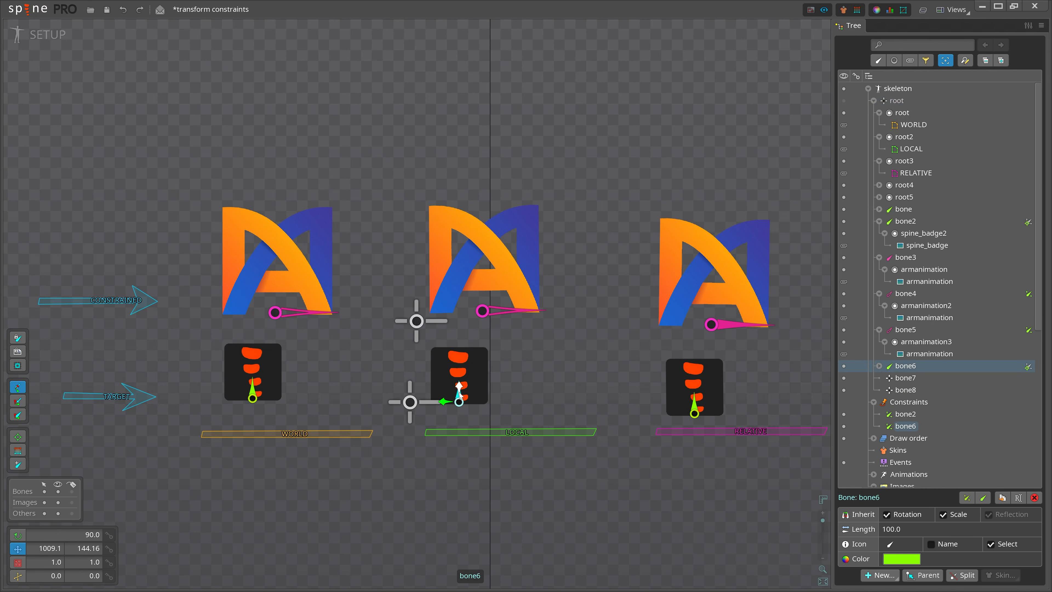
key("p")
left_click(410, 402)
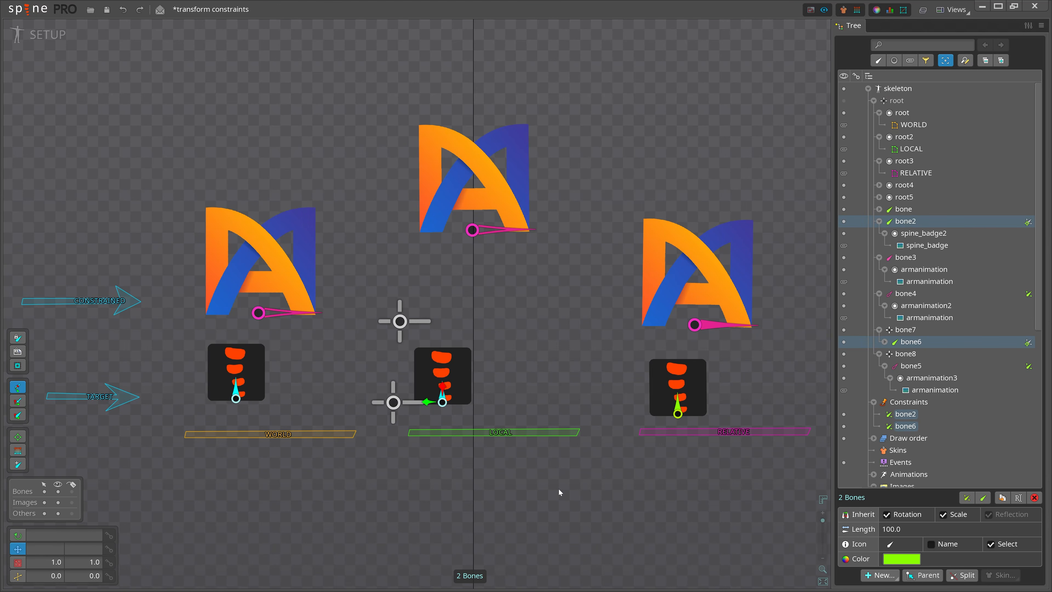
Step: Try moving the World target bone2 and the Local target bone6 together with the new parent bones in place
mouse_move(559, 489)
left_mouse_down()
mouse_move(520, 495)
mouse_move(562, 453)
mouse_move(516, 500)
mouse_move(559, 503)
left_mouse_up()
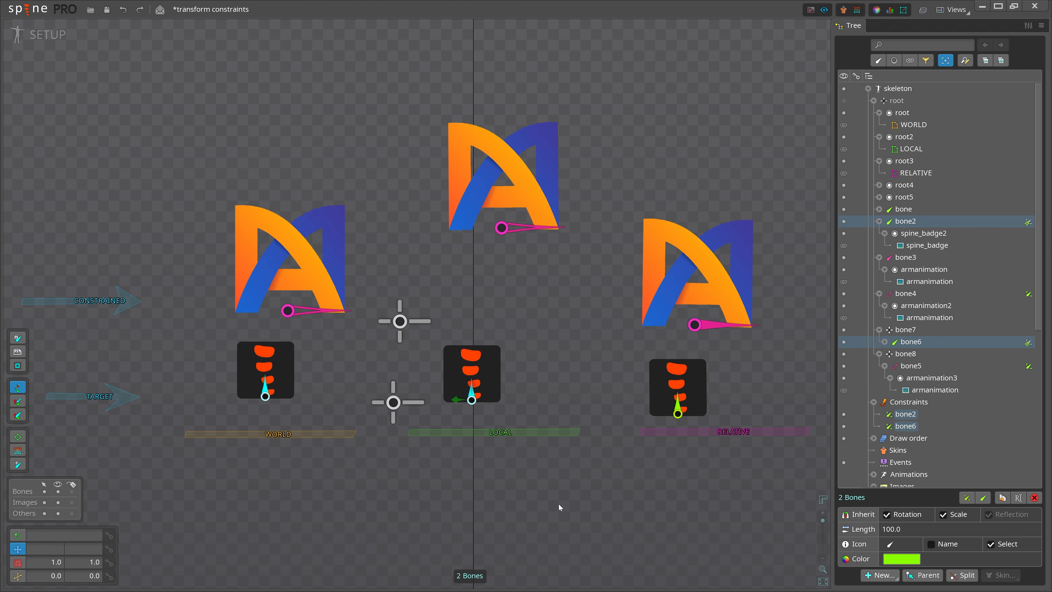
left_click_drag(559, 504, 536, 487)
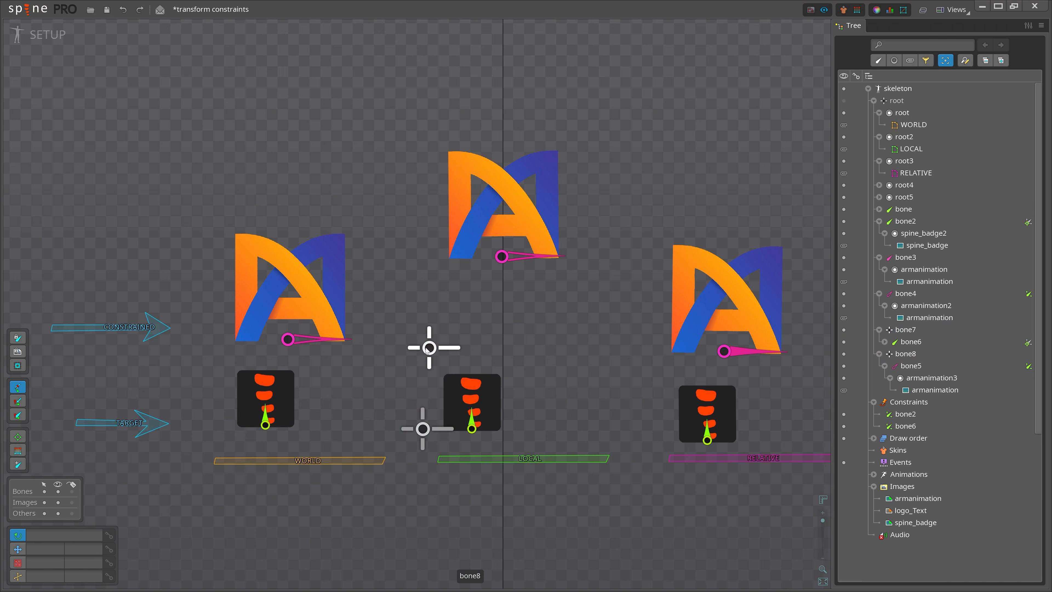
Step: Try rotating bone8, the parent of the Local logo's bone, and test moving the target bone6 on its own
left_click(429, 347)
key("c")
left_click_drag(596, 380, 555, 292)
left_click(472, 427)
key("v")
left_click_drag(574, 430, 423, 364)
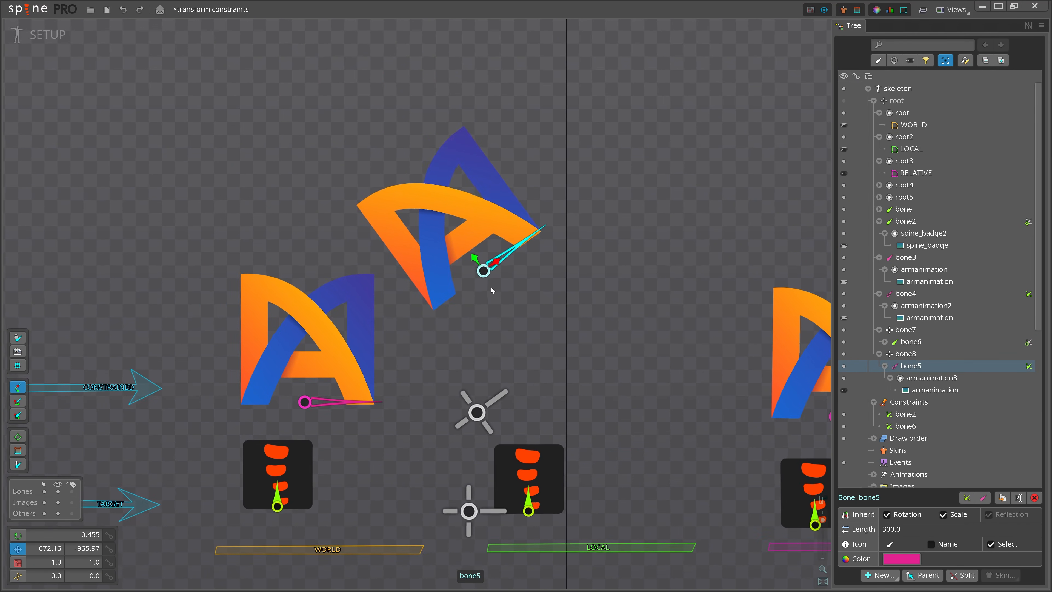
Step: Check bone5's transform values under its rotated parent bone8, and undo the test rotation
left_click(486, 271)
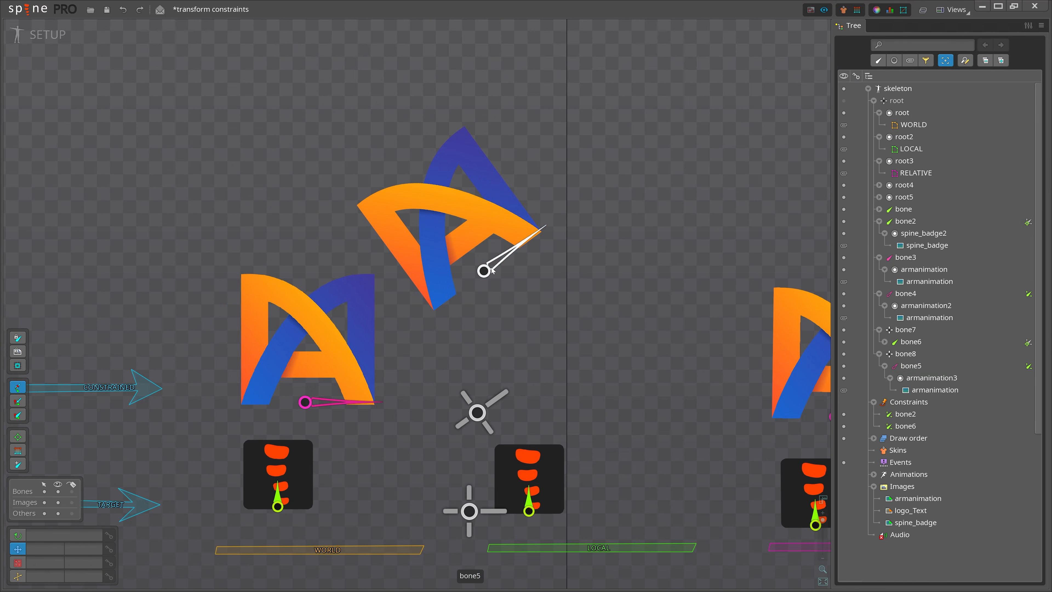
left_click(485, 270)
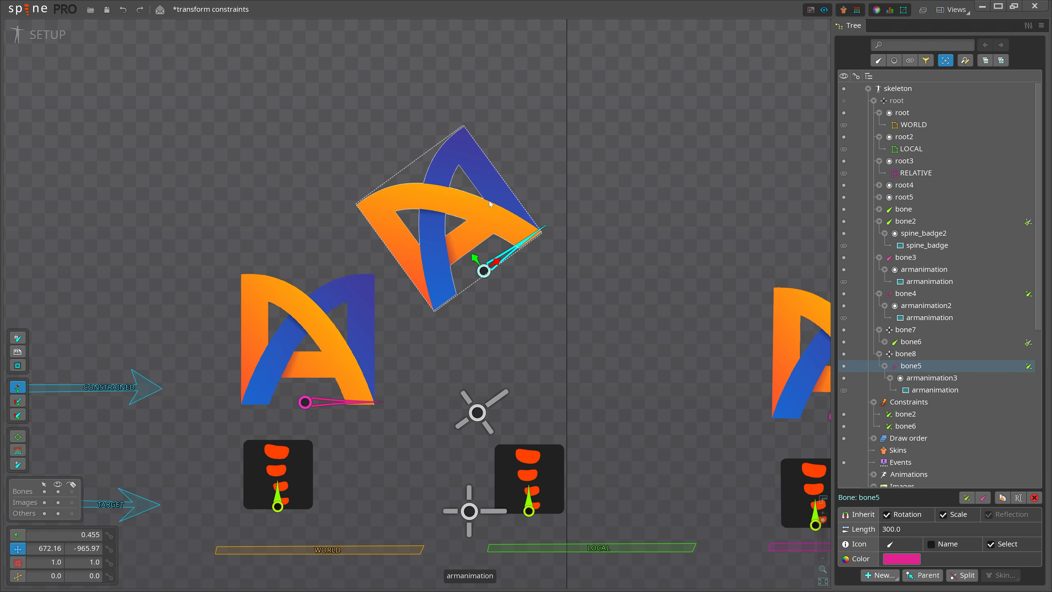
left_click_drag(511, 285, 498, 279)
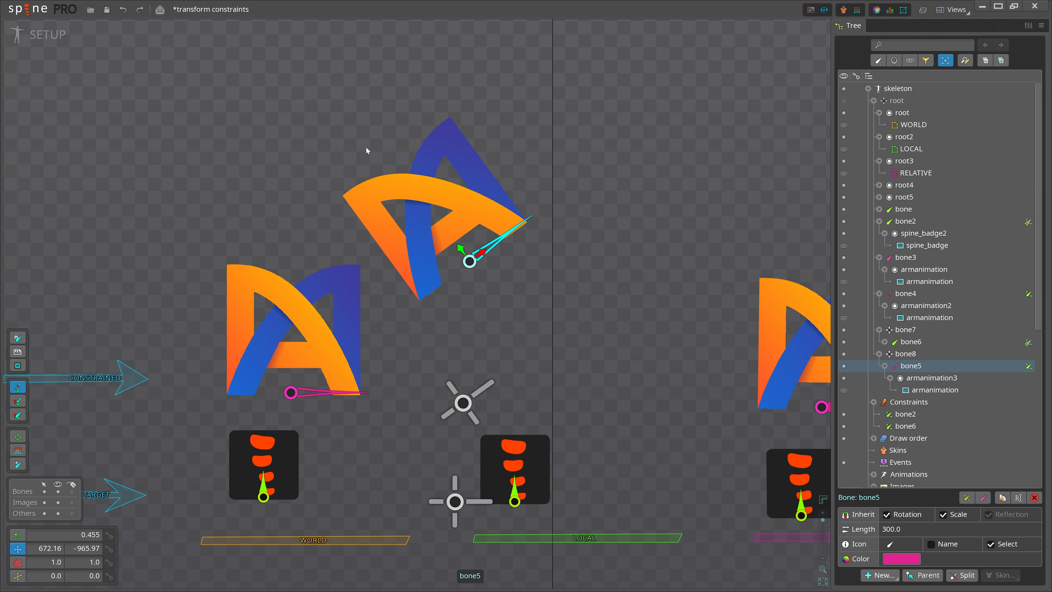
left_click_drag(593, 374, 579, 350)
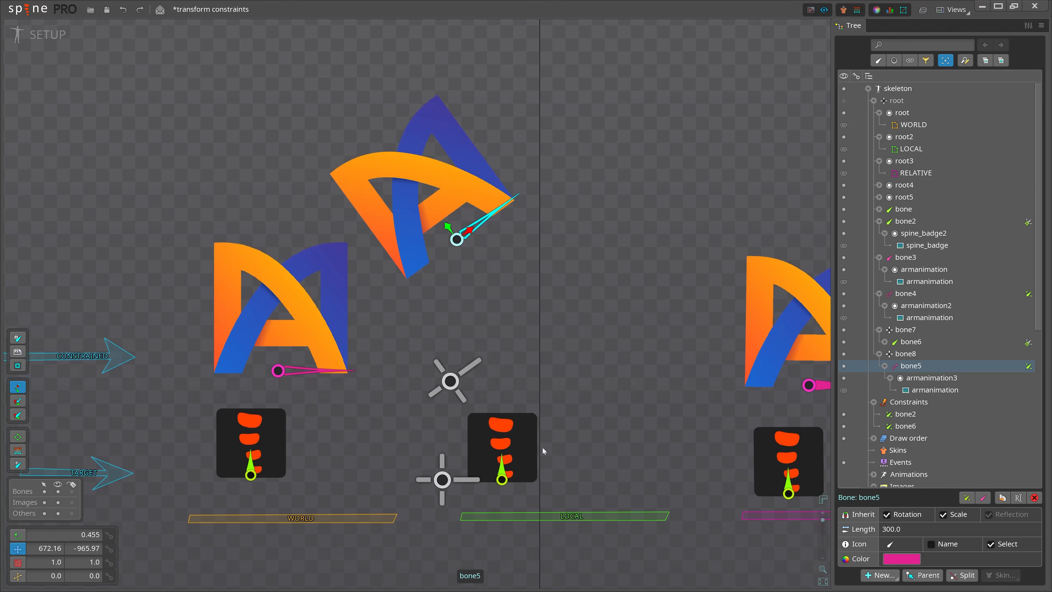
key("ctrl+z")
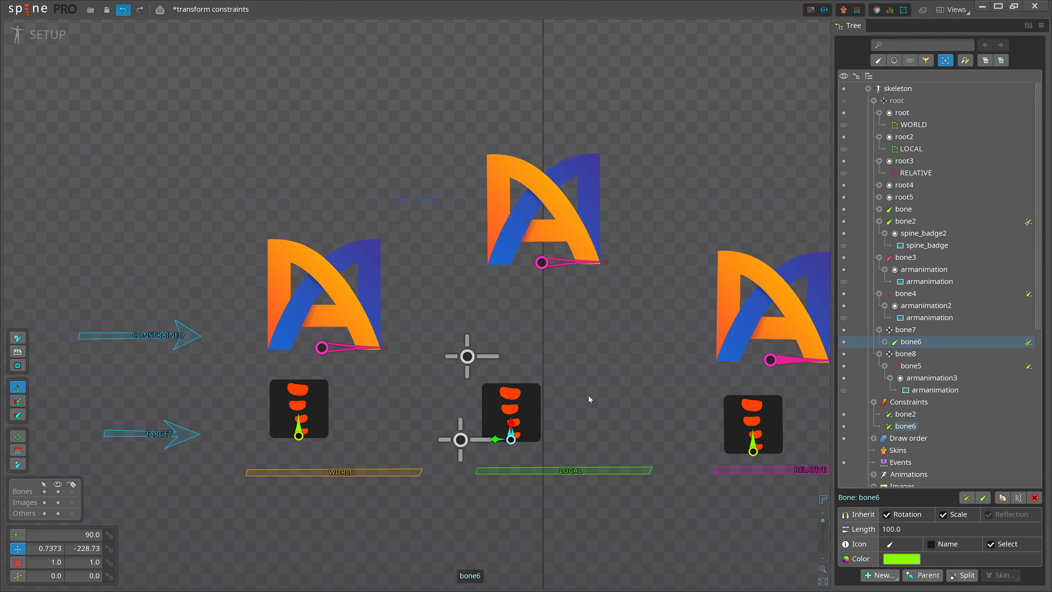
Step: Select the Local logo's bone5 and open the transform constraint attached to it for inspection
scroll(588, 395, "down", 3)
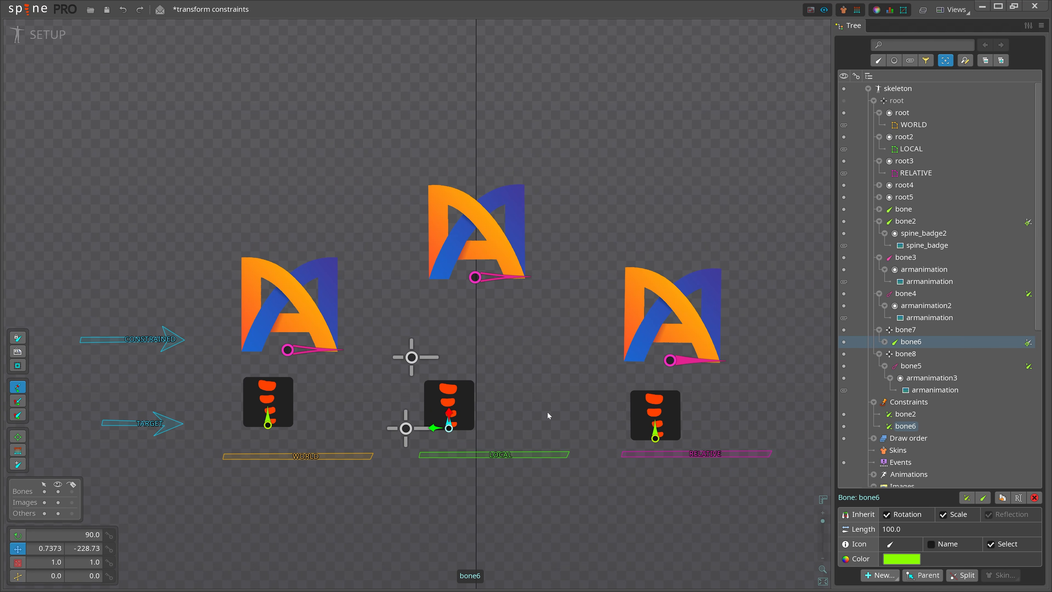
left_click_drag(518, 408, 467, 433)
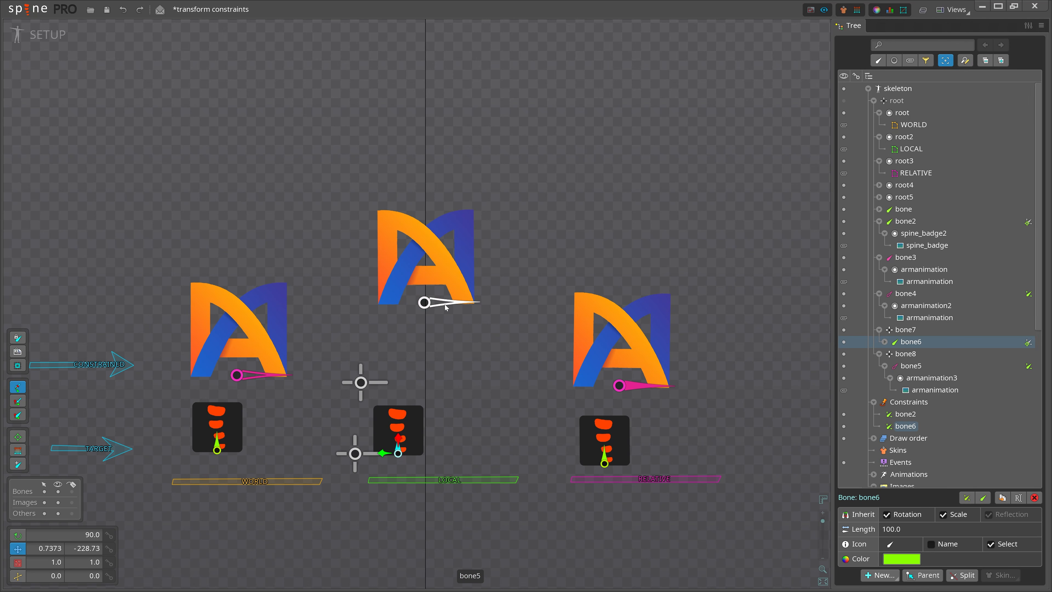
left_click(459, 302)
left_click_drag(466, 344, 477, 366)
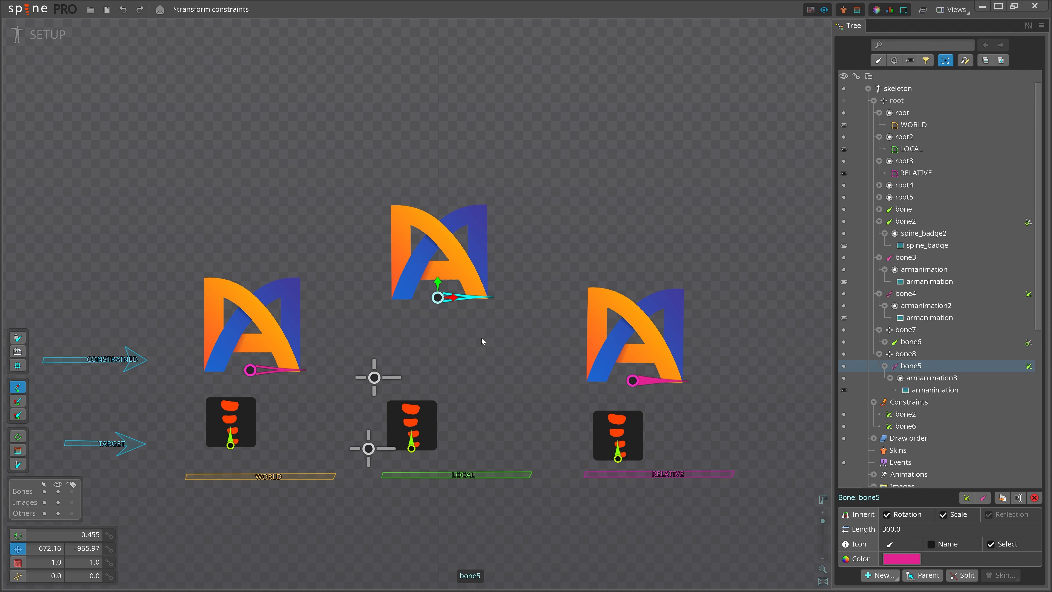
left_click_drag(482, 338, 486, 347)
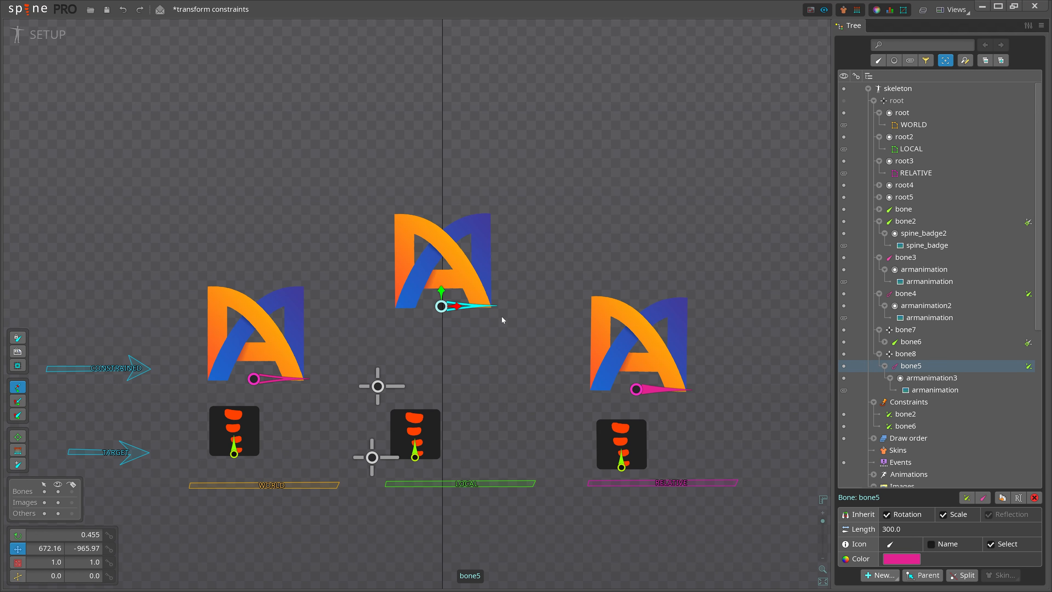
left_click(1029, 366)
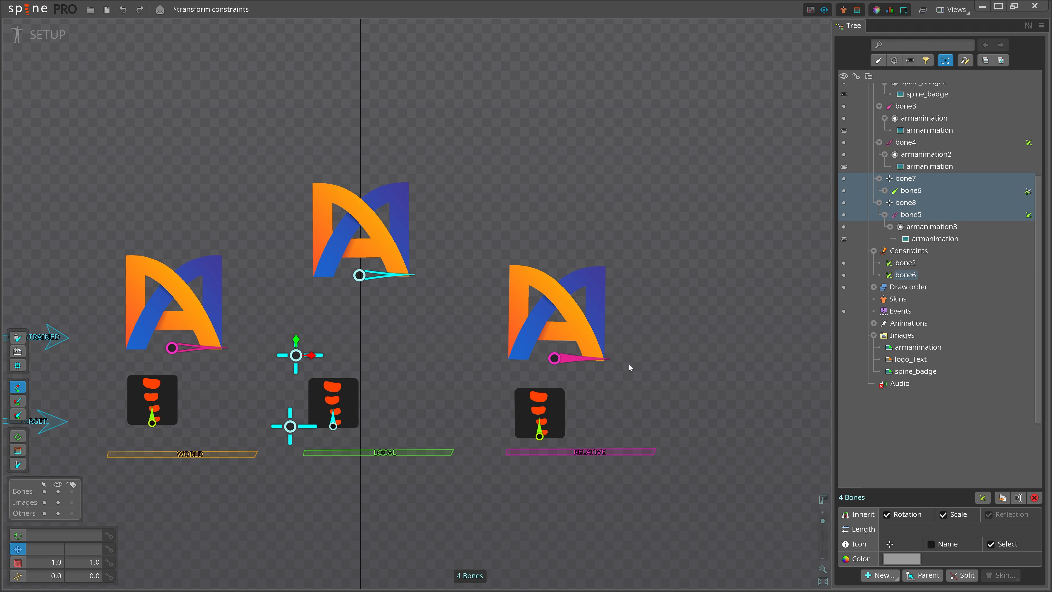
Step: Add a transform constraint to bone3 with the Relative column's bone as target, and enable its Relative option
left_click(578, 359)
left_click(886, 576)
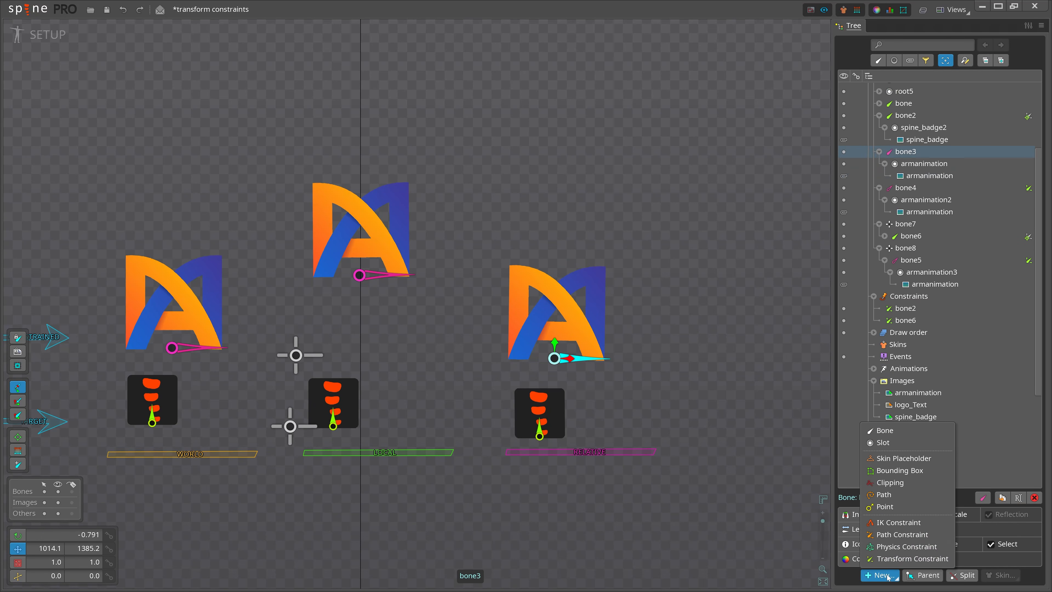
left_click(911, 559)
left_click(988, 402)
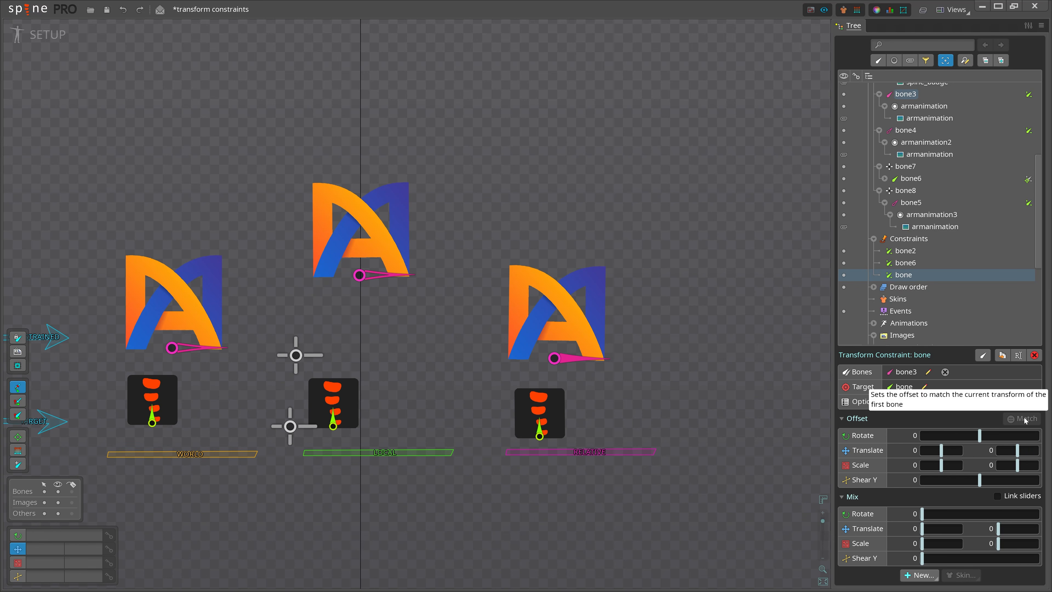
Step: Link the mix sliders of the Relative column's constraint and set all mix values to 100
left_click(564, 364)
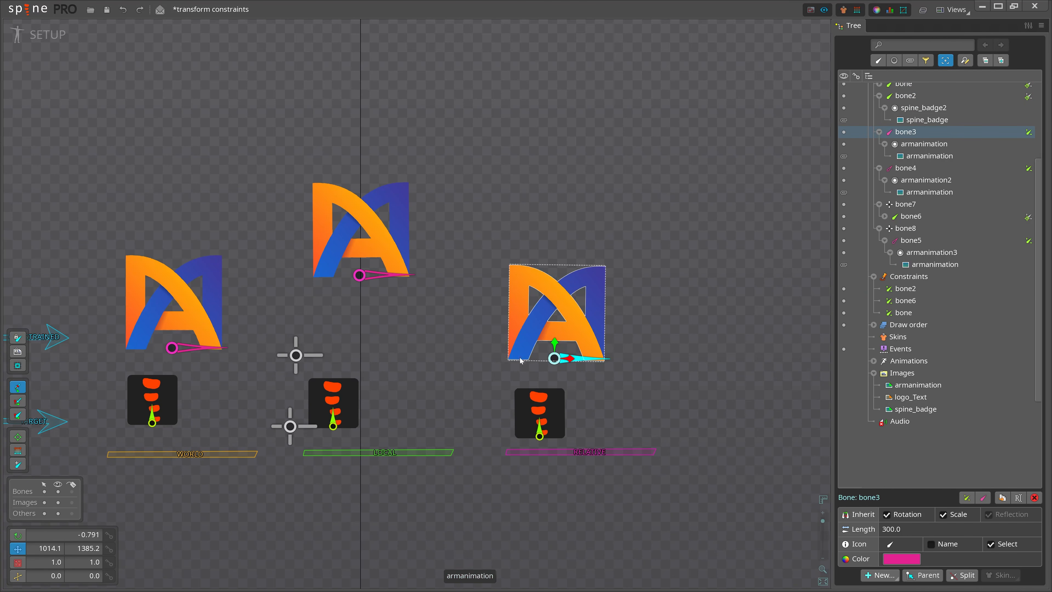
left_click(904, 313)
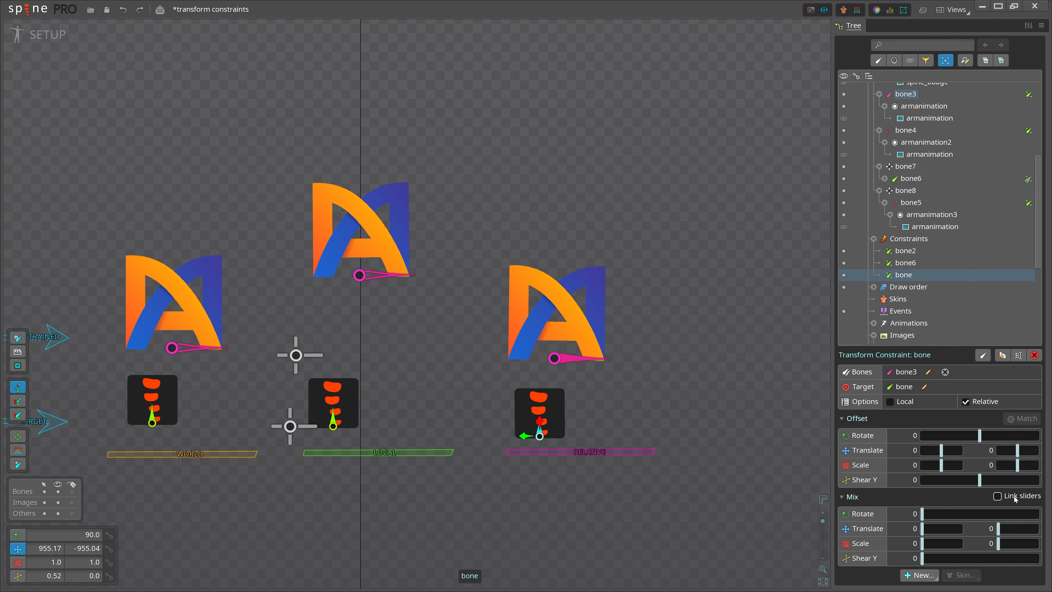
left_click(1037, 514)
Step: Return bone3 above its target bone with translation about -644.34, -175.75, rotation about -101.8 degrees and scale 1.0486, undoing the trial shear
left_click(733, 178)
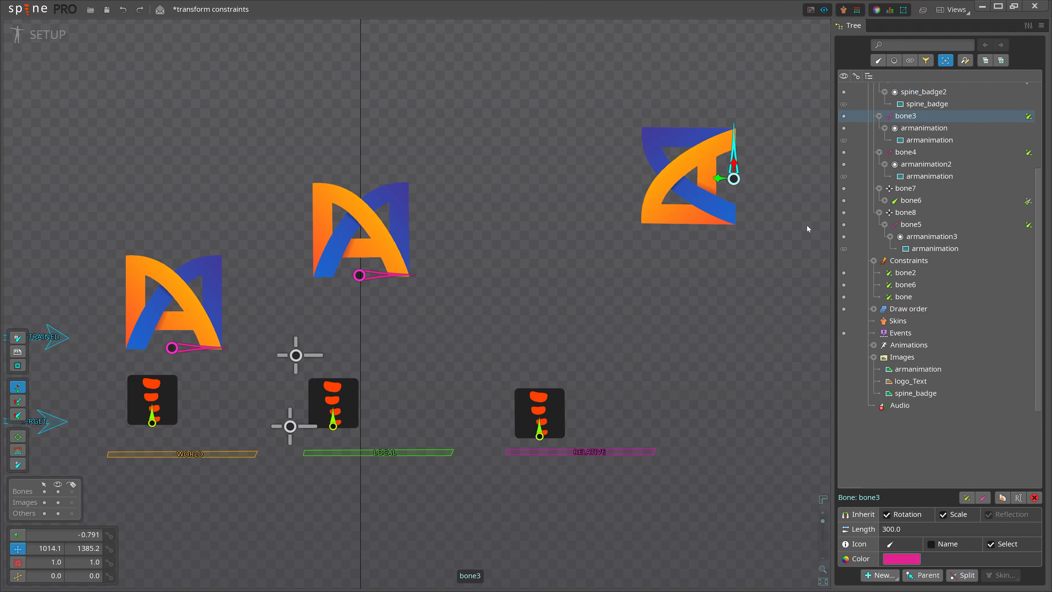
left_click_drag(816, 241, 705, 363)
key("ctrl+z")
key("z")
left_click_drag(525, 344, 548, 373)
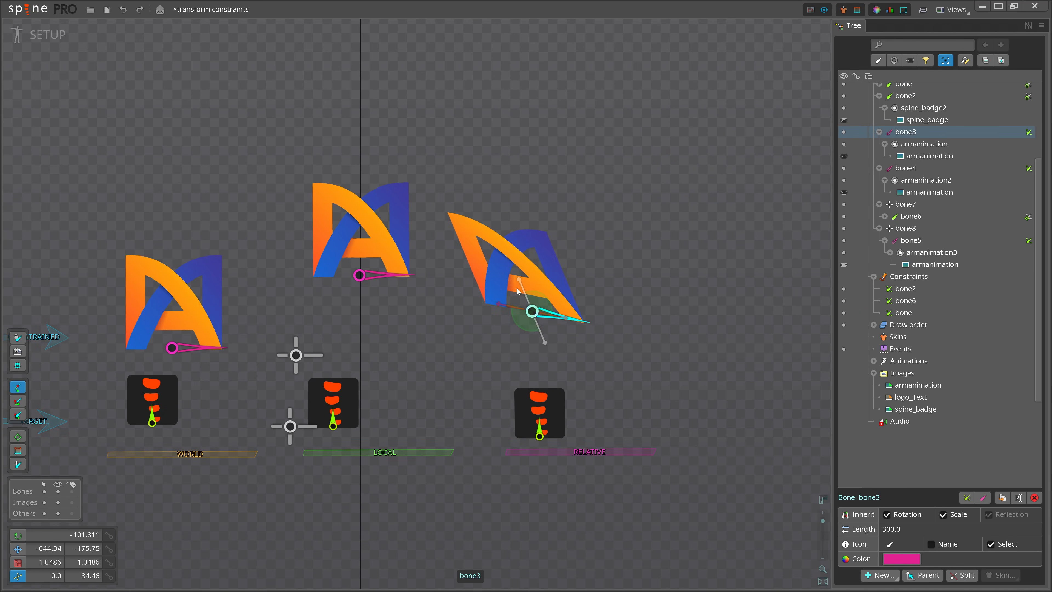
key("ctrl+z")
Step: Move the Relative column's target bone to about 1041.2, -1105.2 to test the constraint on bone3
left_click(539, 432)
key("v")
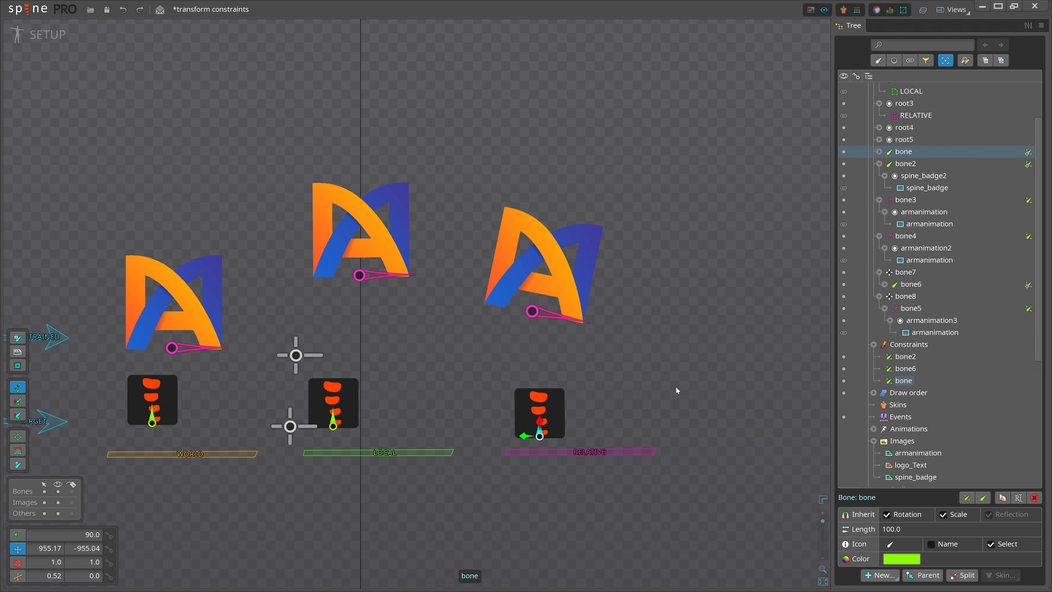
left_click_drag(676, 382, 704, 354)
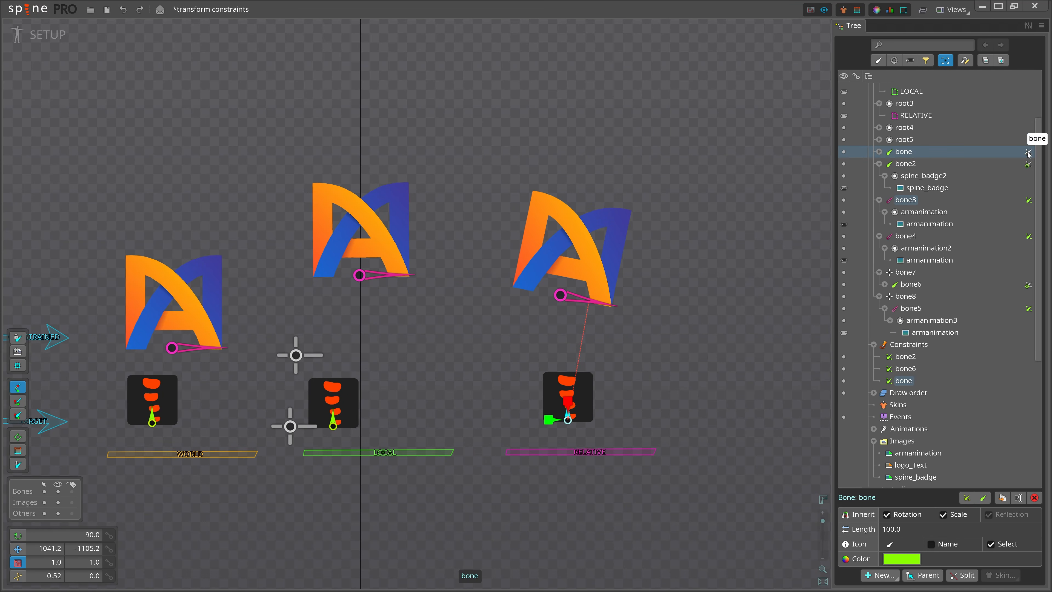
left_click_drag(596, 419, 590, 332)
scroll(444, 306, "down", 2)
left_click_drag(535, 308, 546, 333)
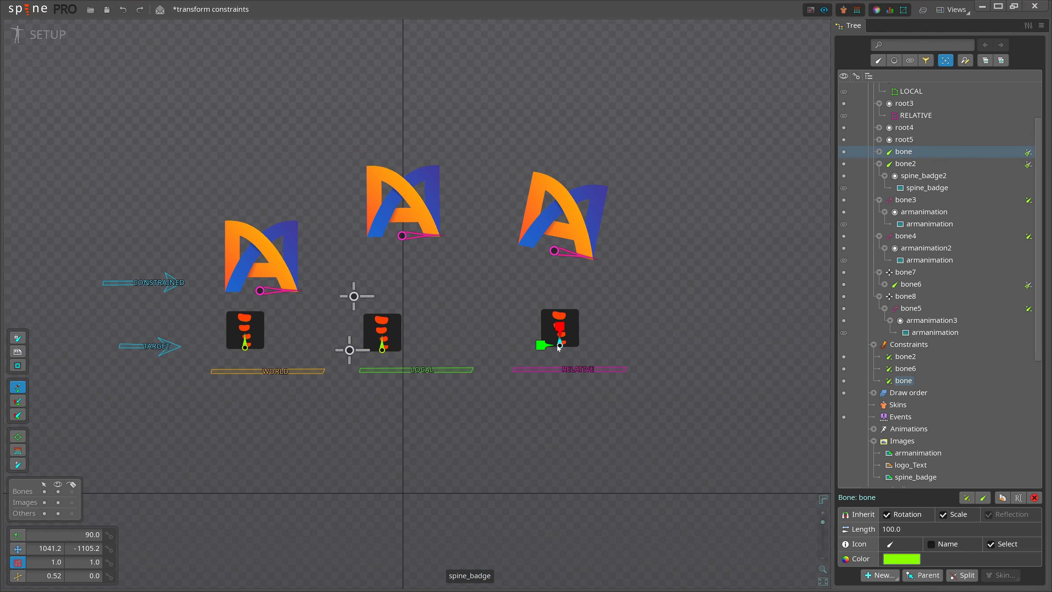
Step: Move the constrained bone3 independently of its target to about -836.63, -206.13
left_click(564, 254)
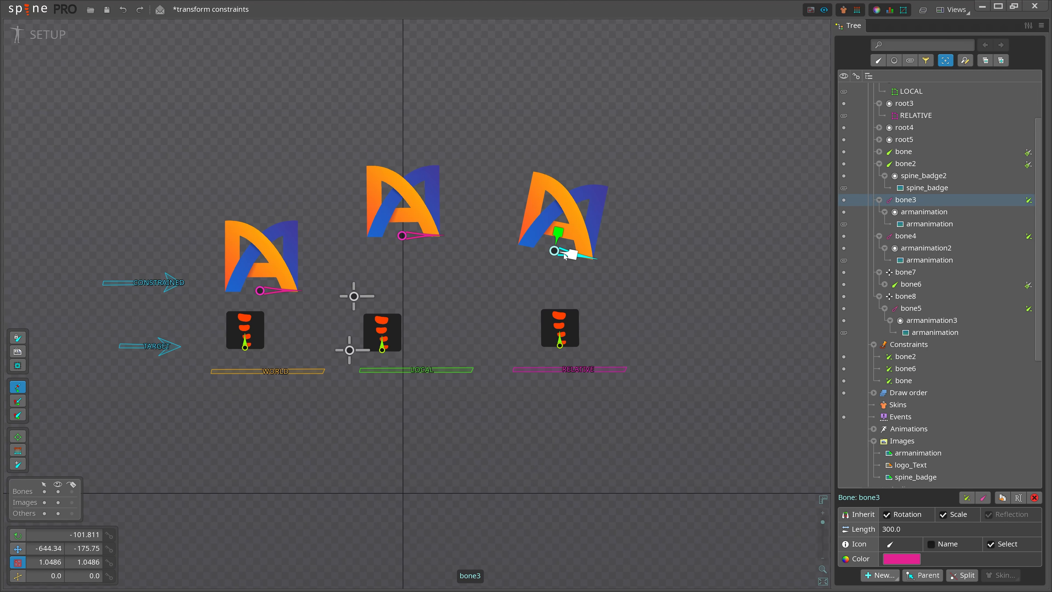
left_click_drag(599, 271, 584, 232)
key("v")
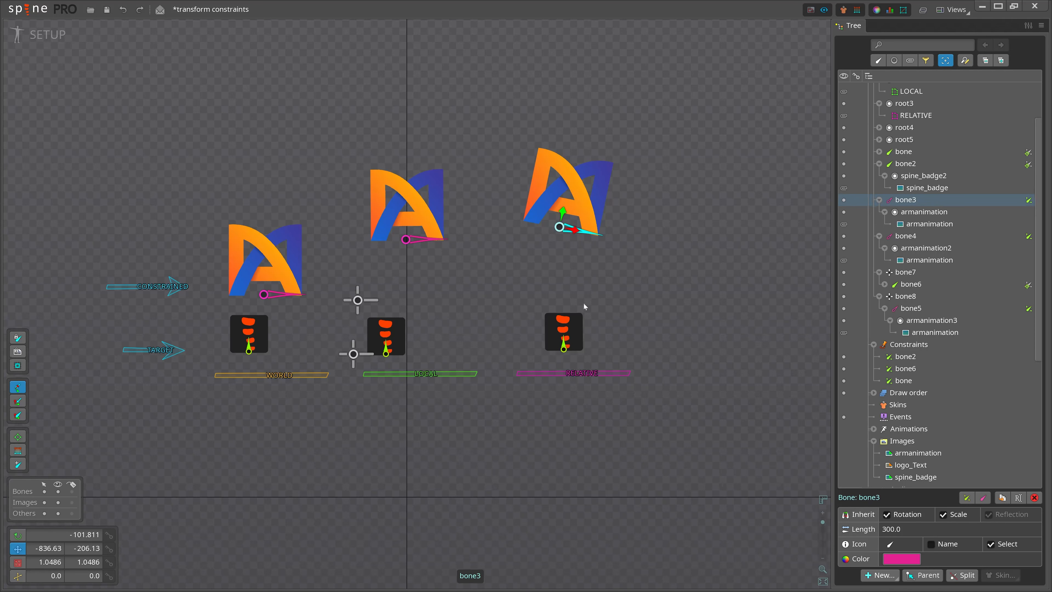
mouse_move(566, 342)
left_mouse_down()
mouse_move(562, 365)
mouse_move(551, 352)
left_mouse_up()
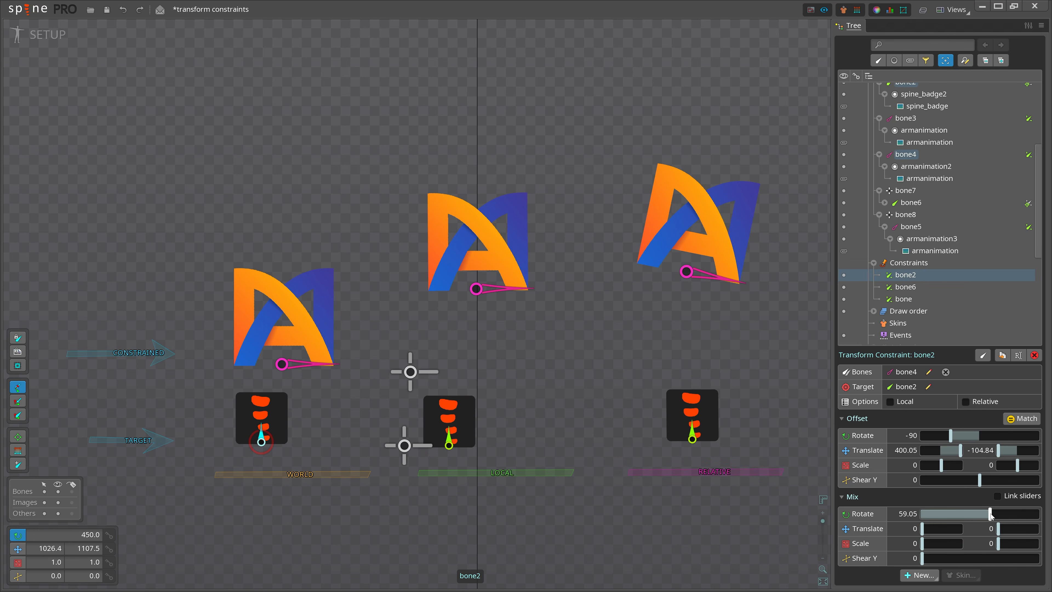
Step: Set the rotate mix of the World constraint bone2 to 59.52, and reselect its target bone2
left_click_drag(990, 513, 991, 514)
left_click_drag(340, 460, 393, 466)
left_click_drag(438, 519, 295, 443)
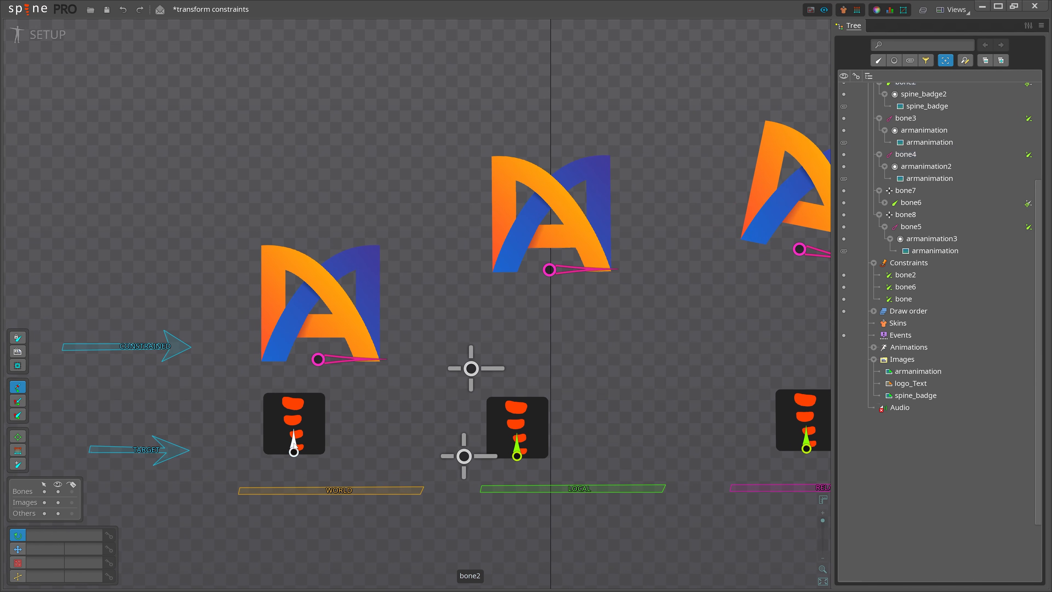
left_click(294, 446)
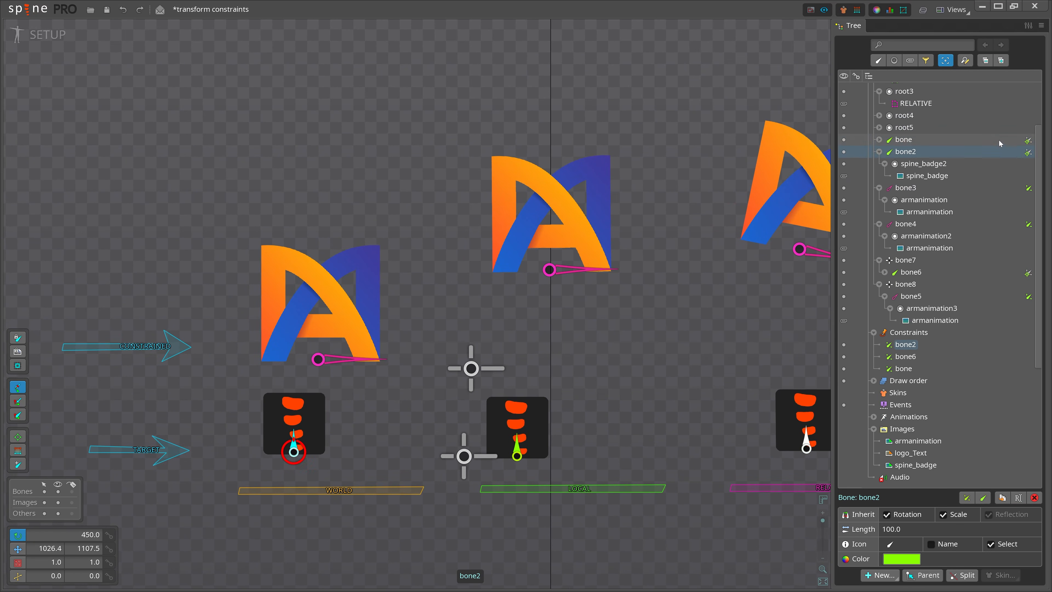
Step: Try enabling the Local option on the World column's transform constraint bone2
left_click(988, 298)
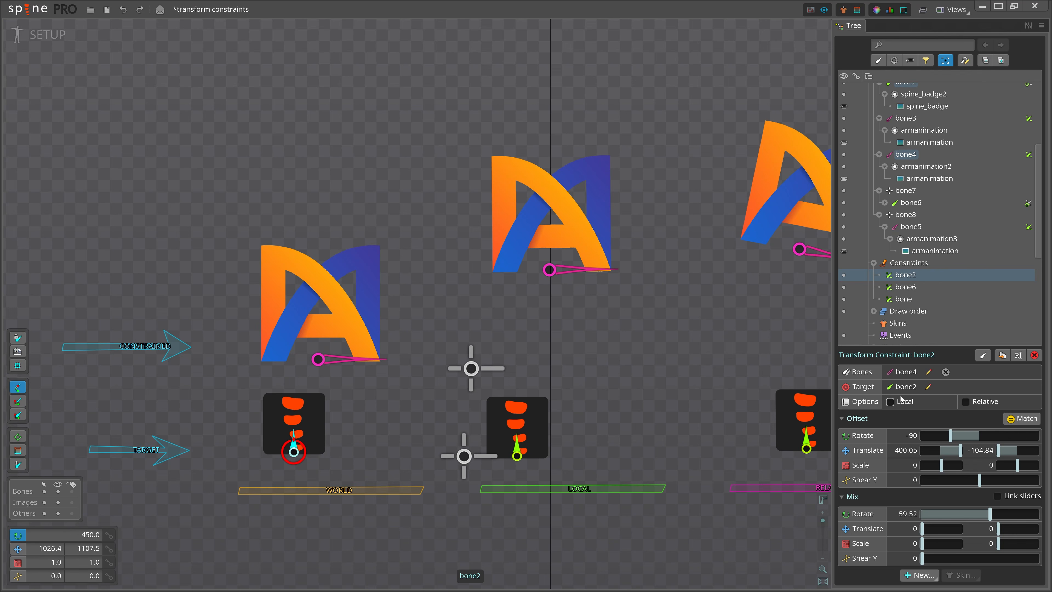
left_click(905, 404)
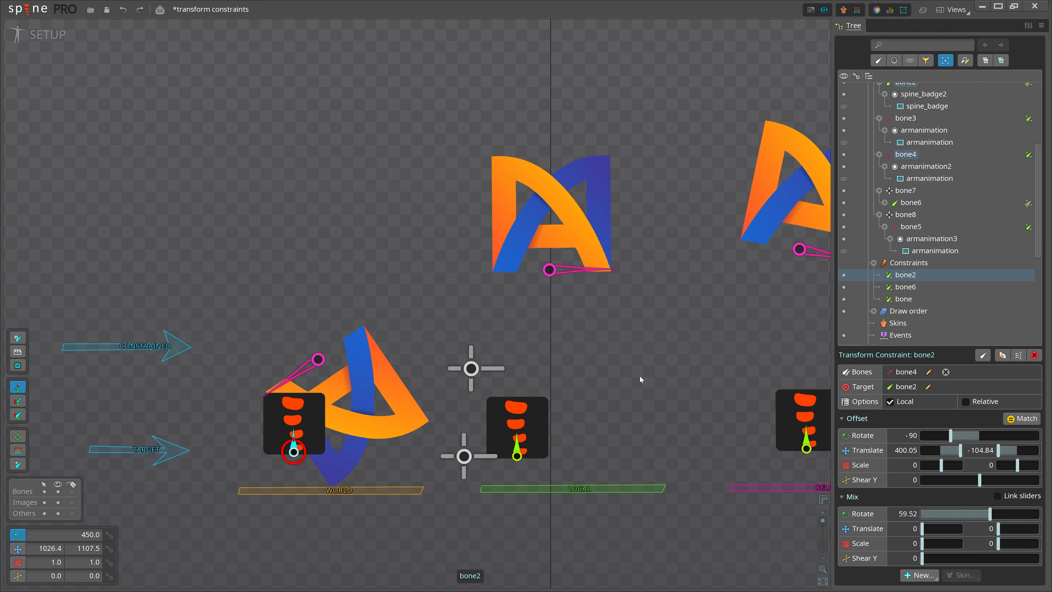
scroll(286, 441, "down", 1)
left_click_drag(318, 373, 254, 413)
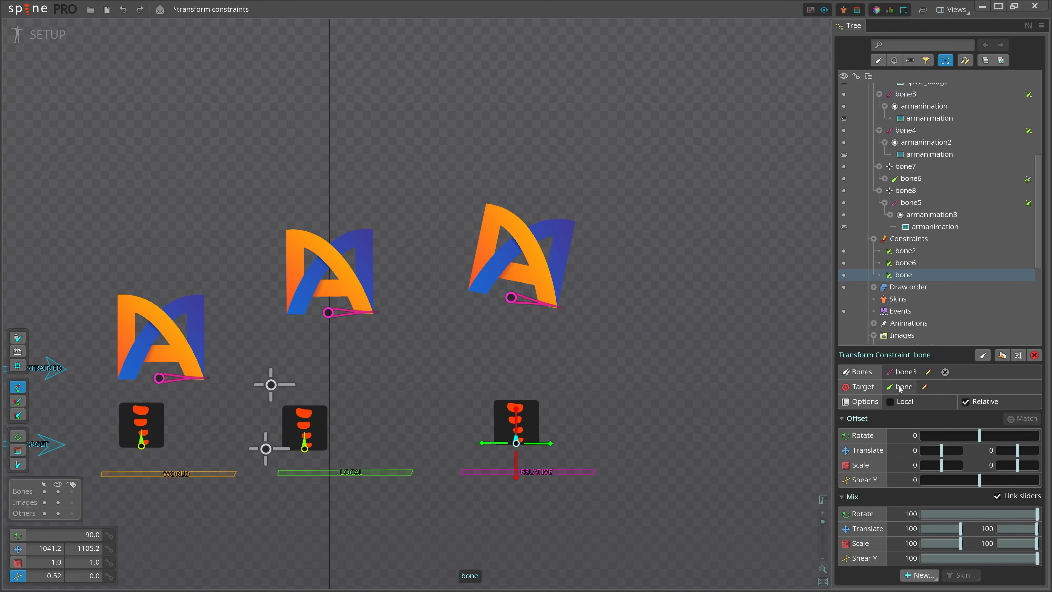